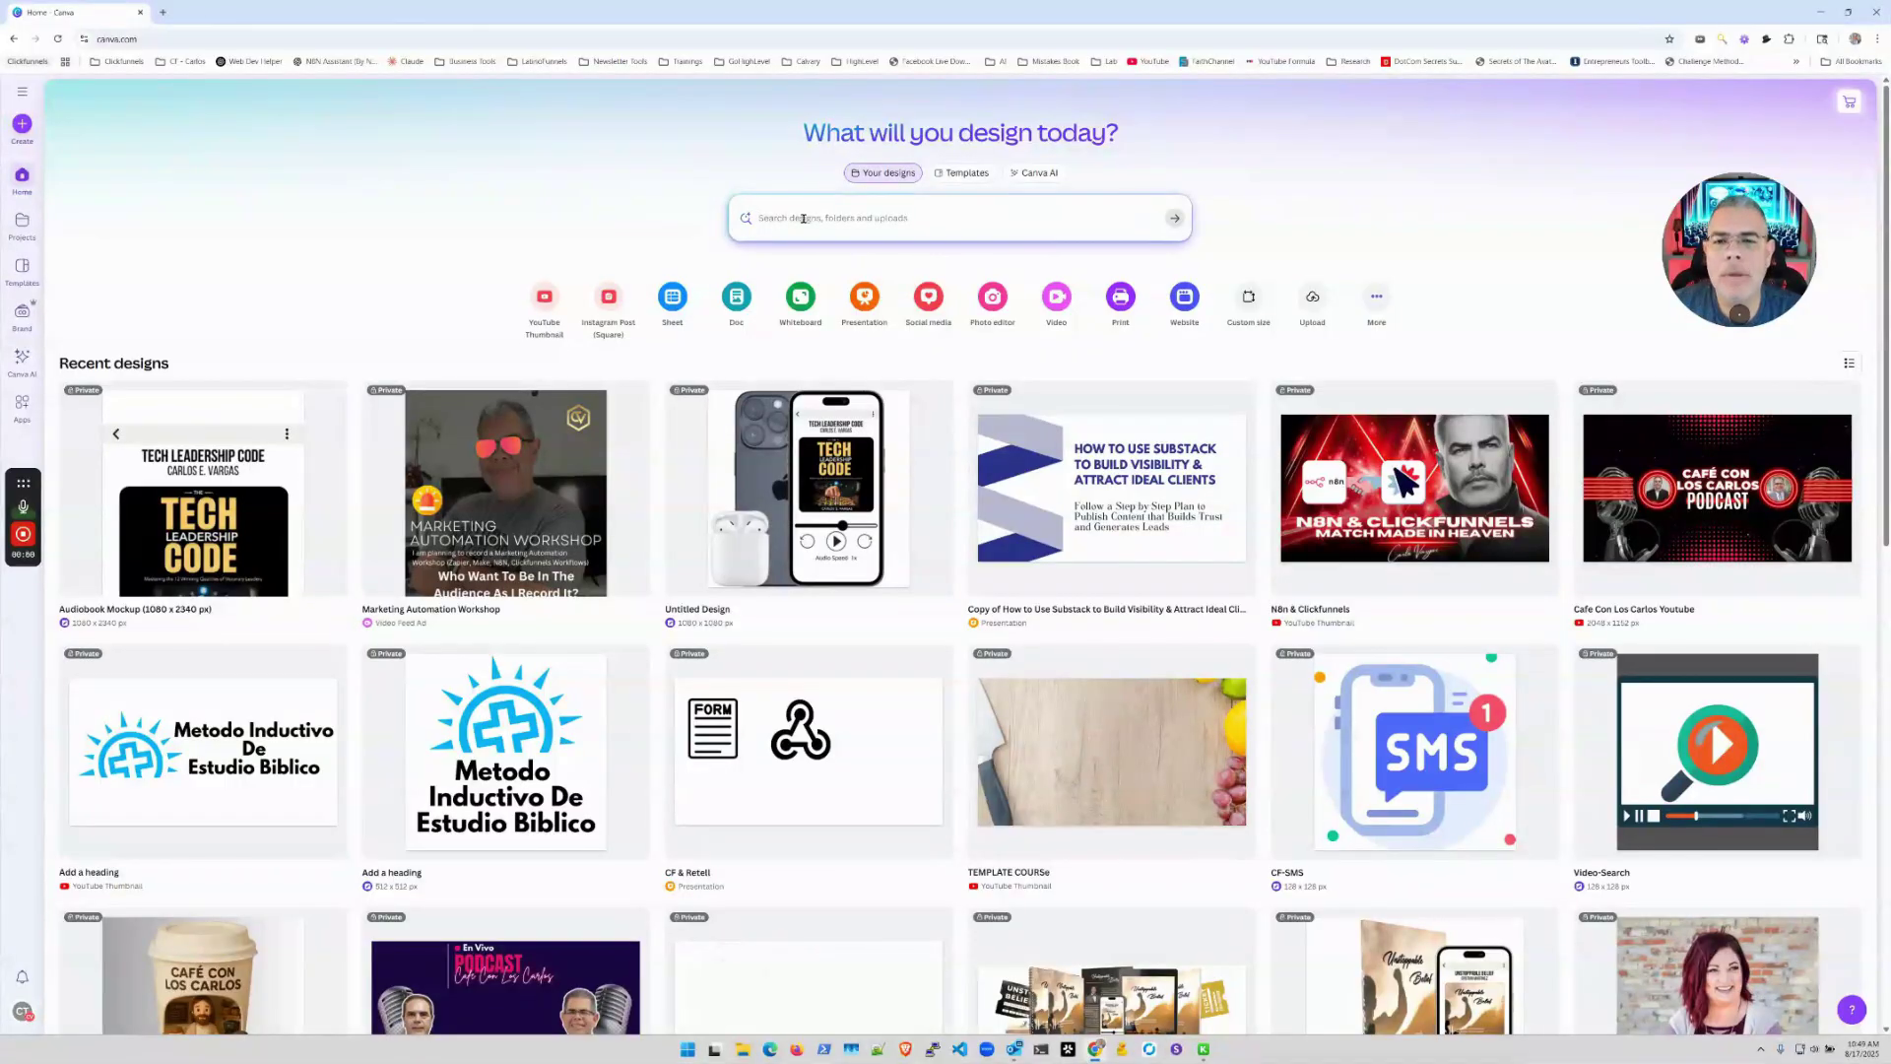
{"action": "left_click", "coordinate": [803, 219]}
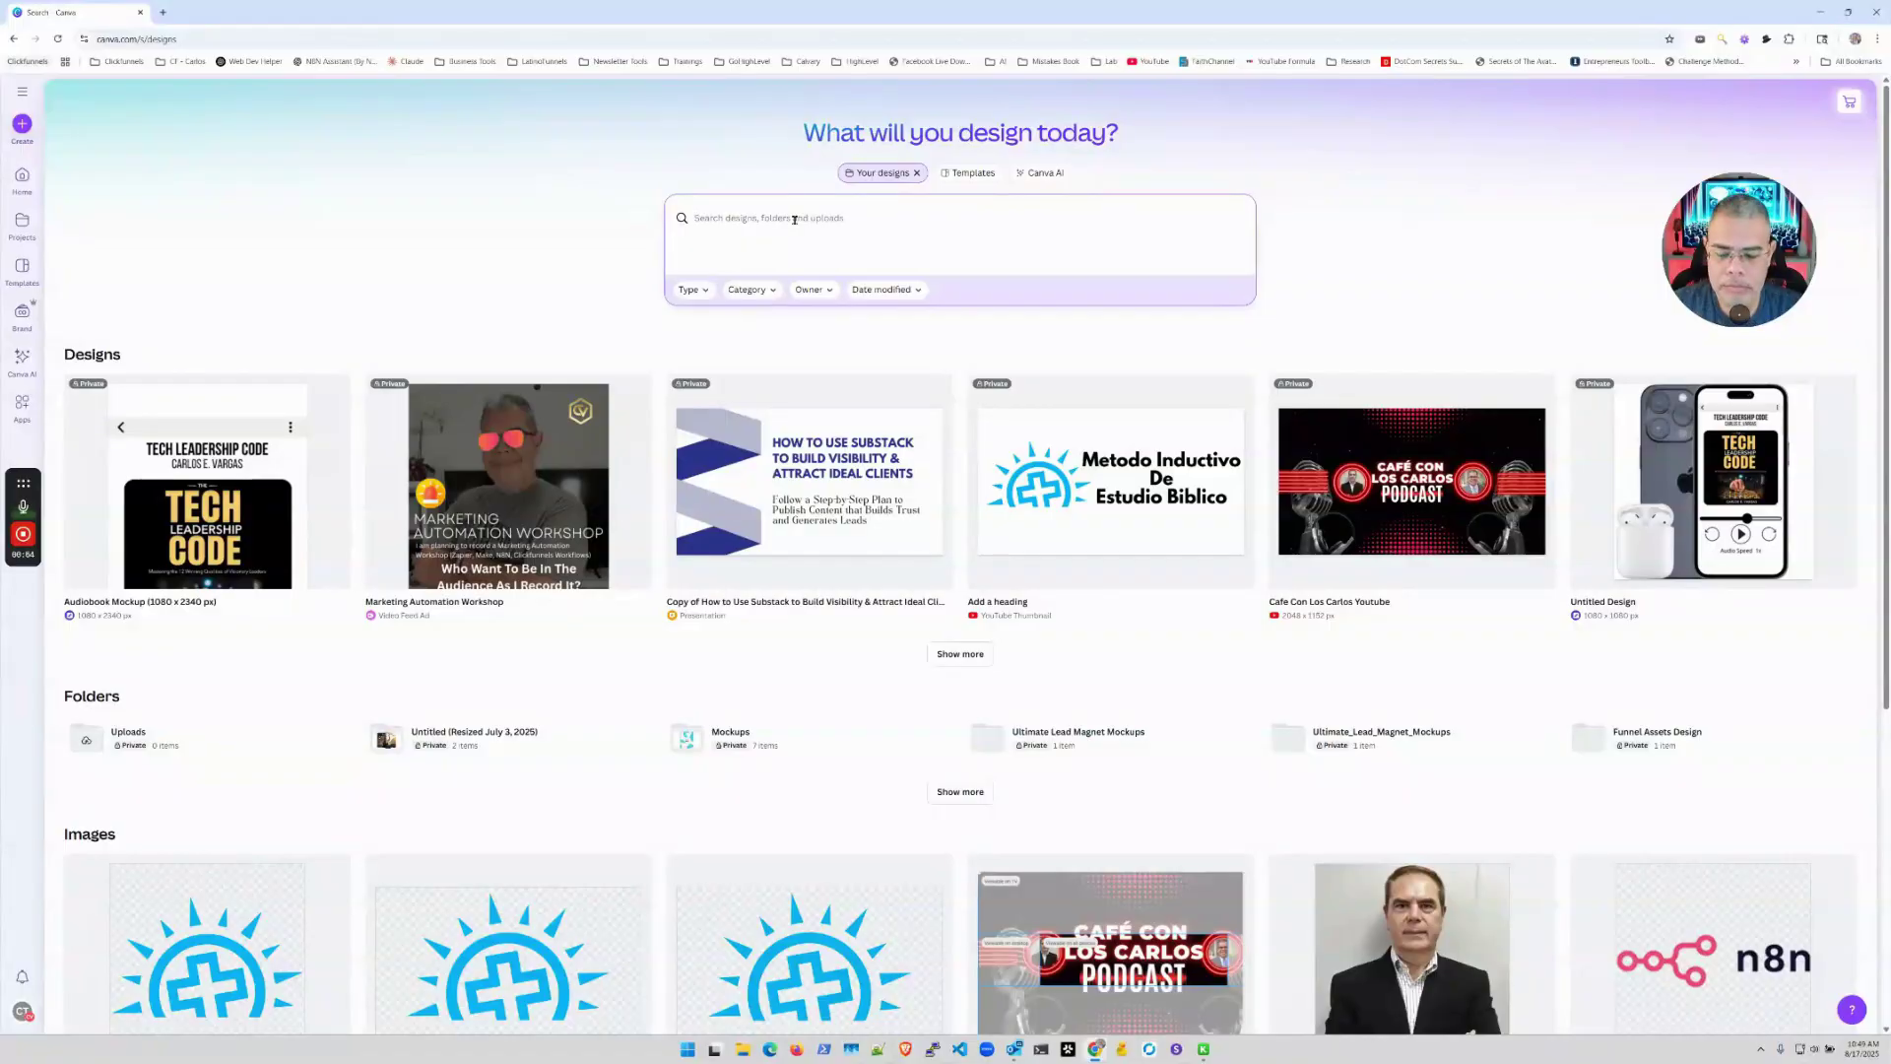
{"action": "type", "text": "youtube video"}
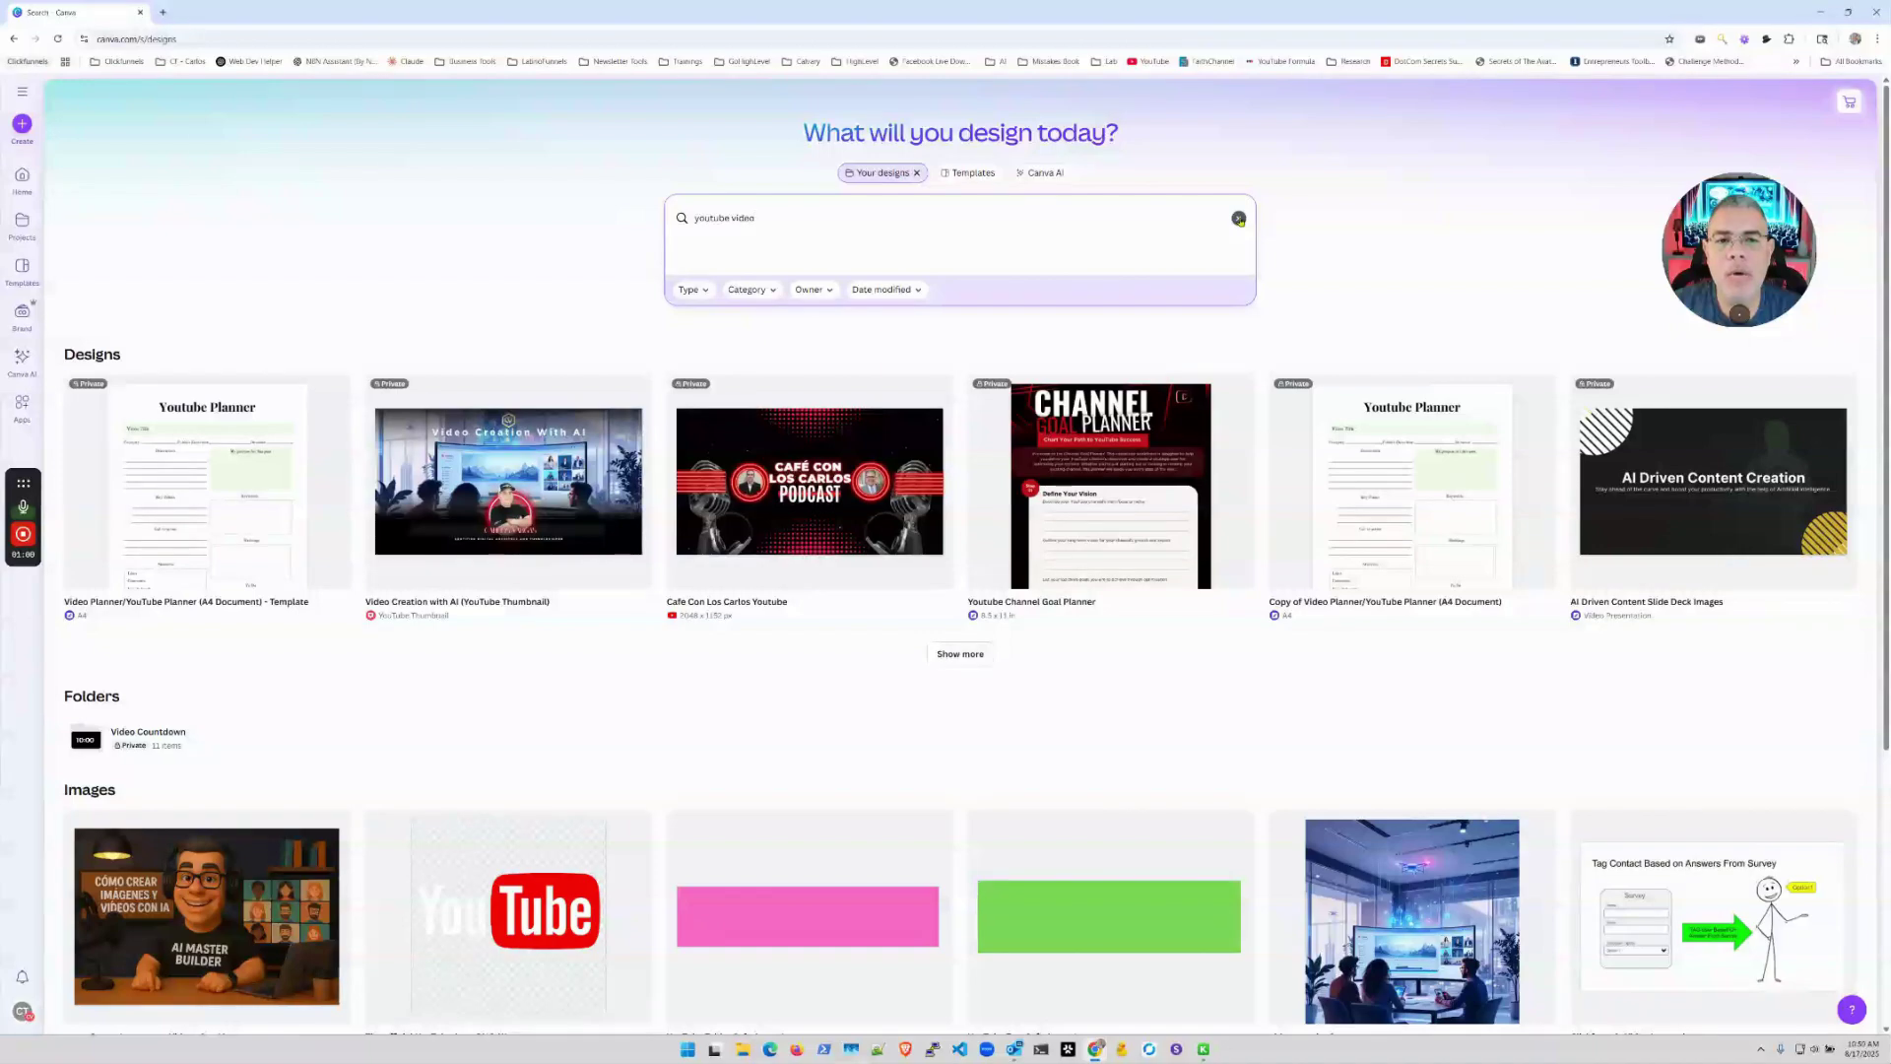
{"action": "left_click", "coordinate": [968, 175]}
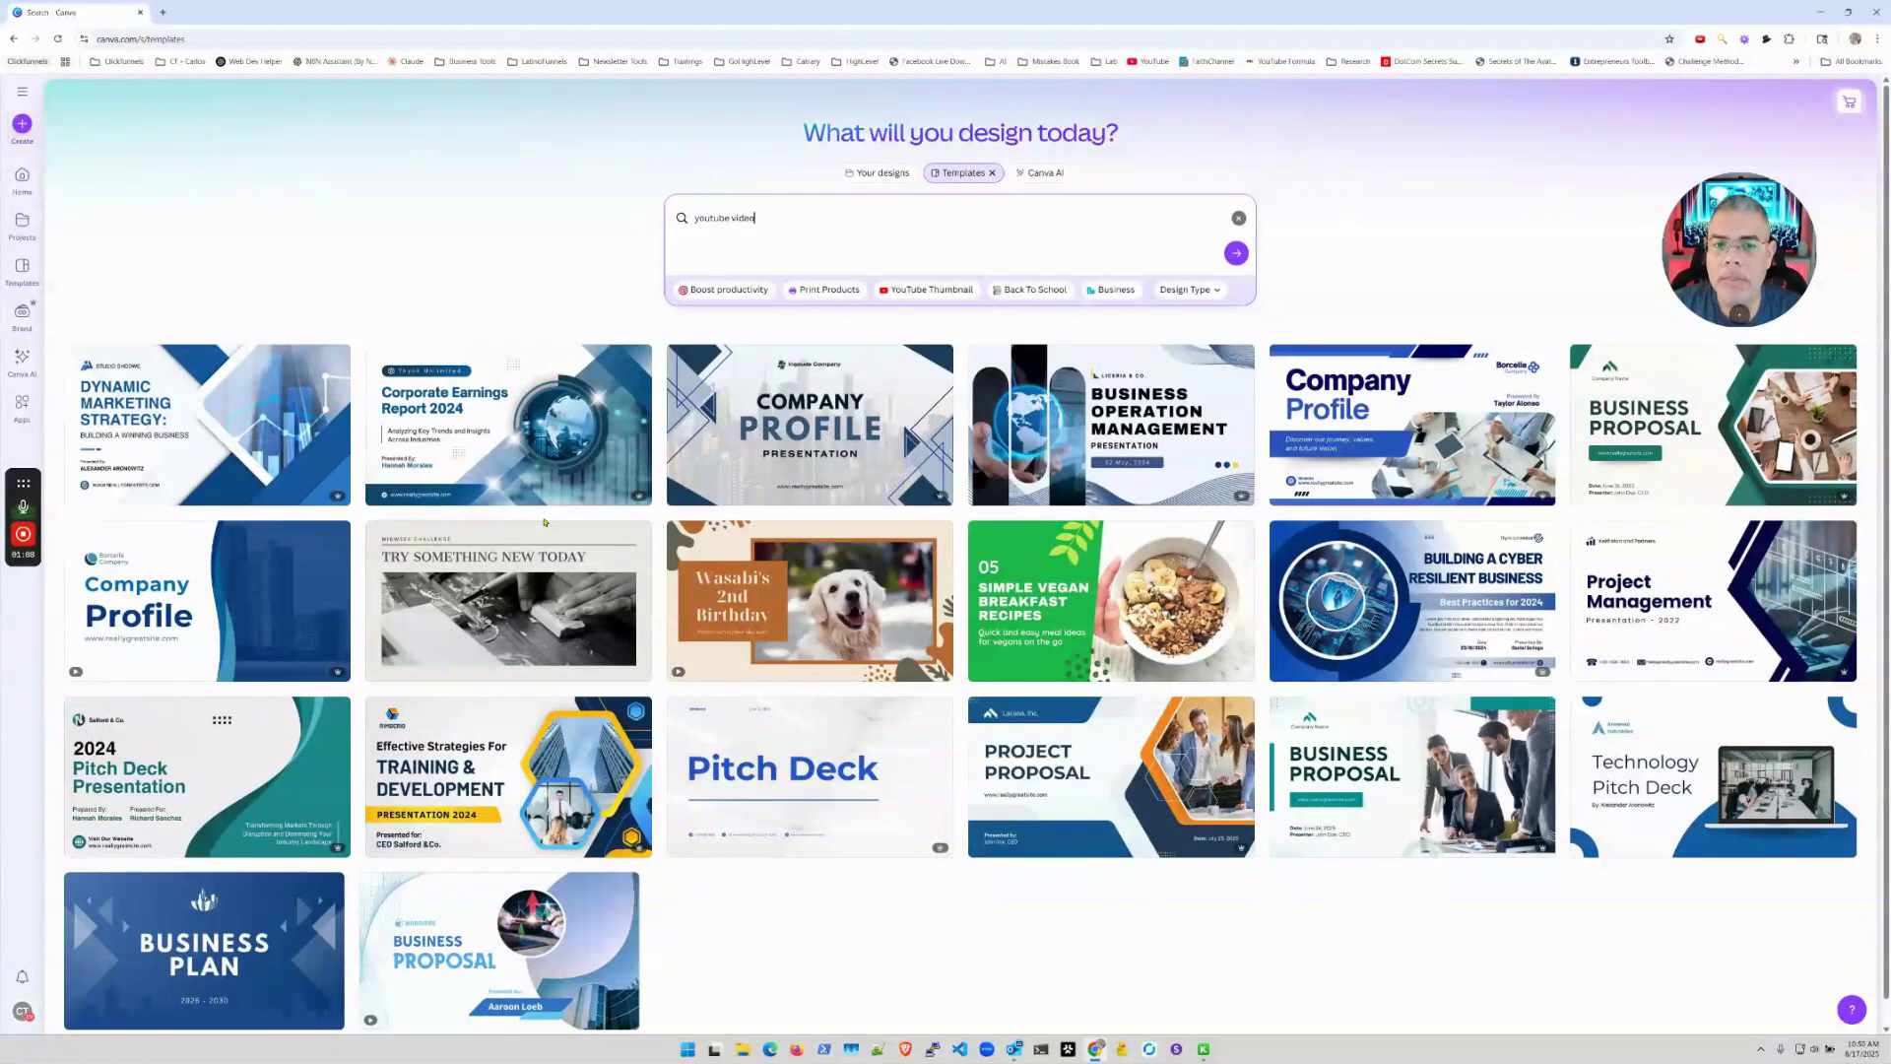
{"action": "left_click_drag", "start_coordinate": [774, 217], "coordinate": [683, 219]}
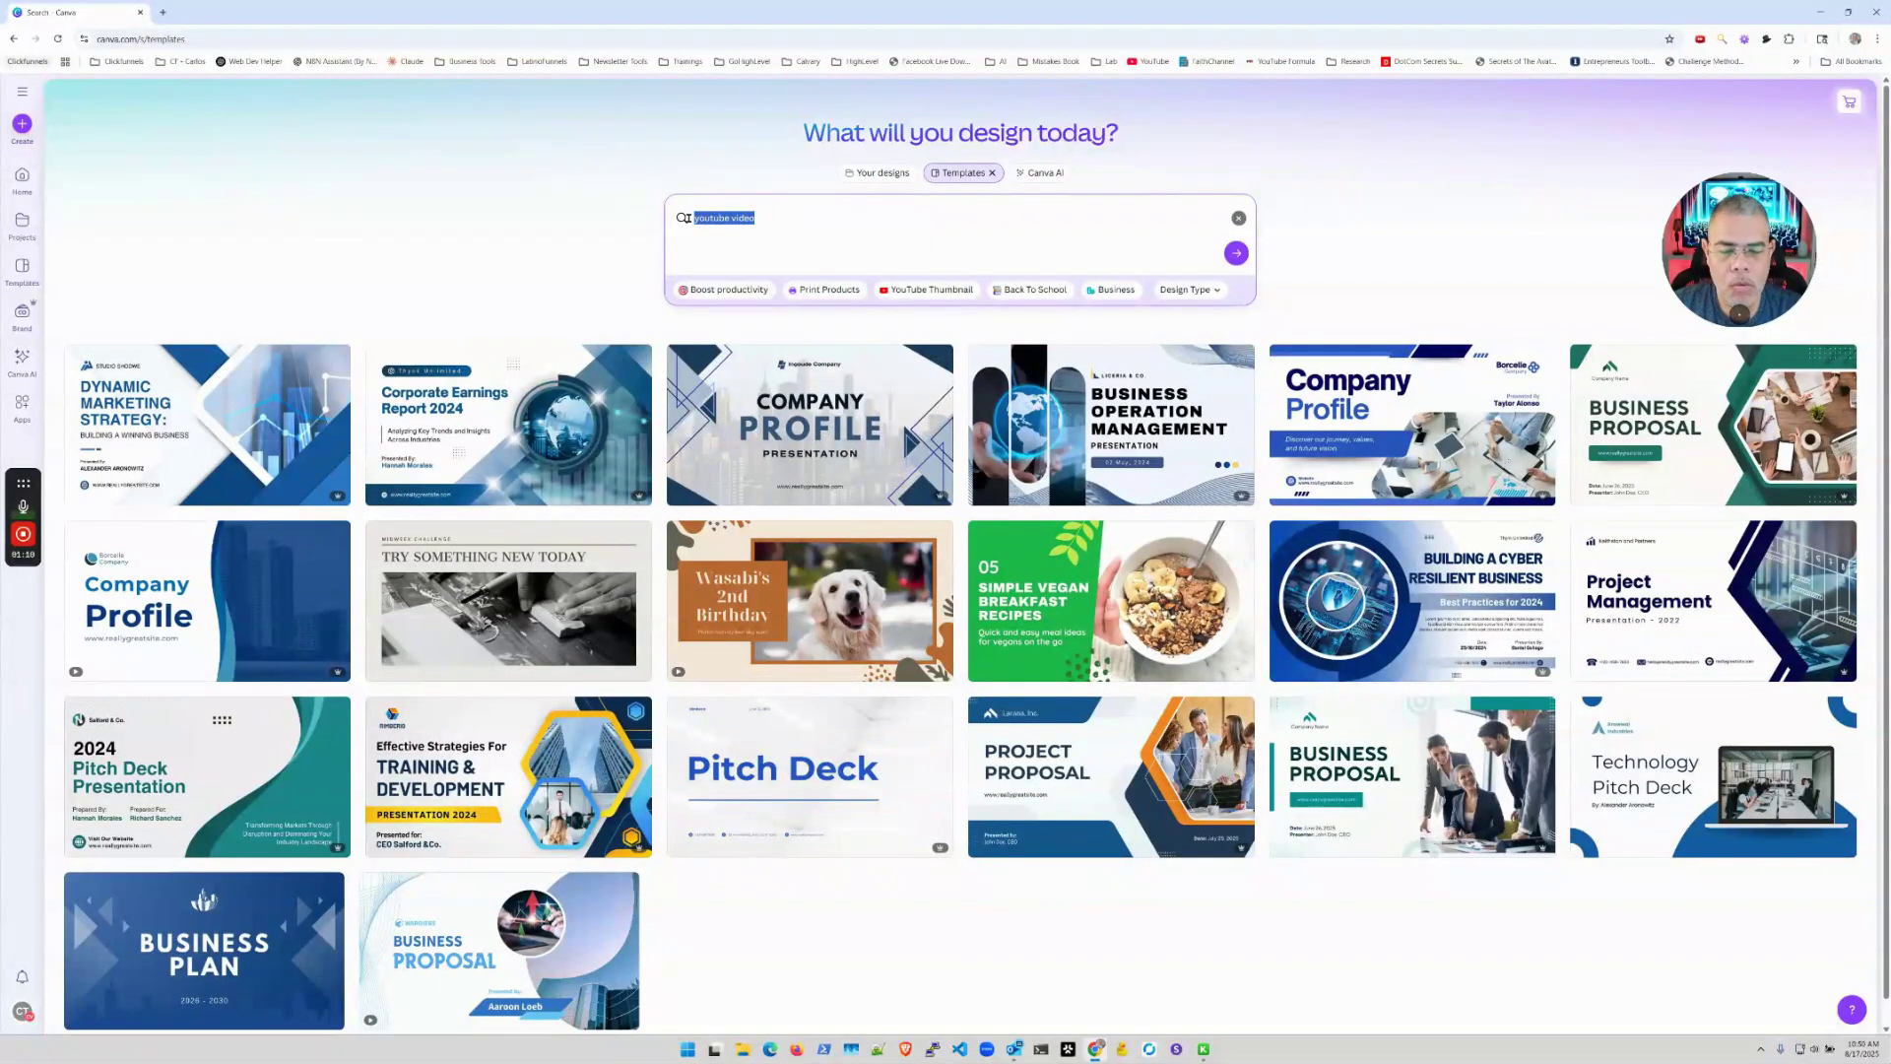
{"action": "key", "text": "BackSpace"}
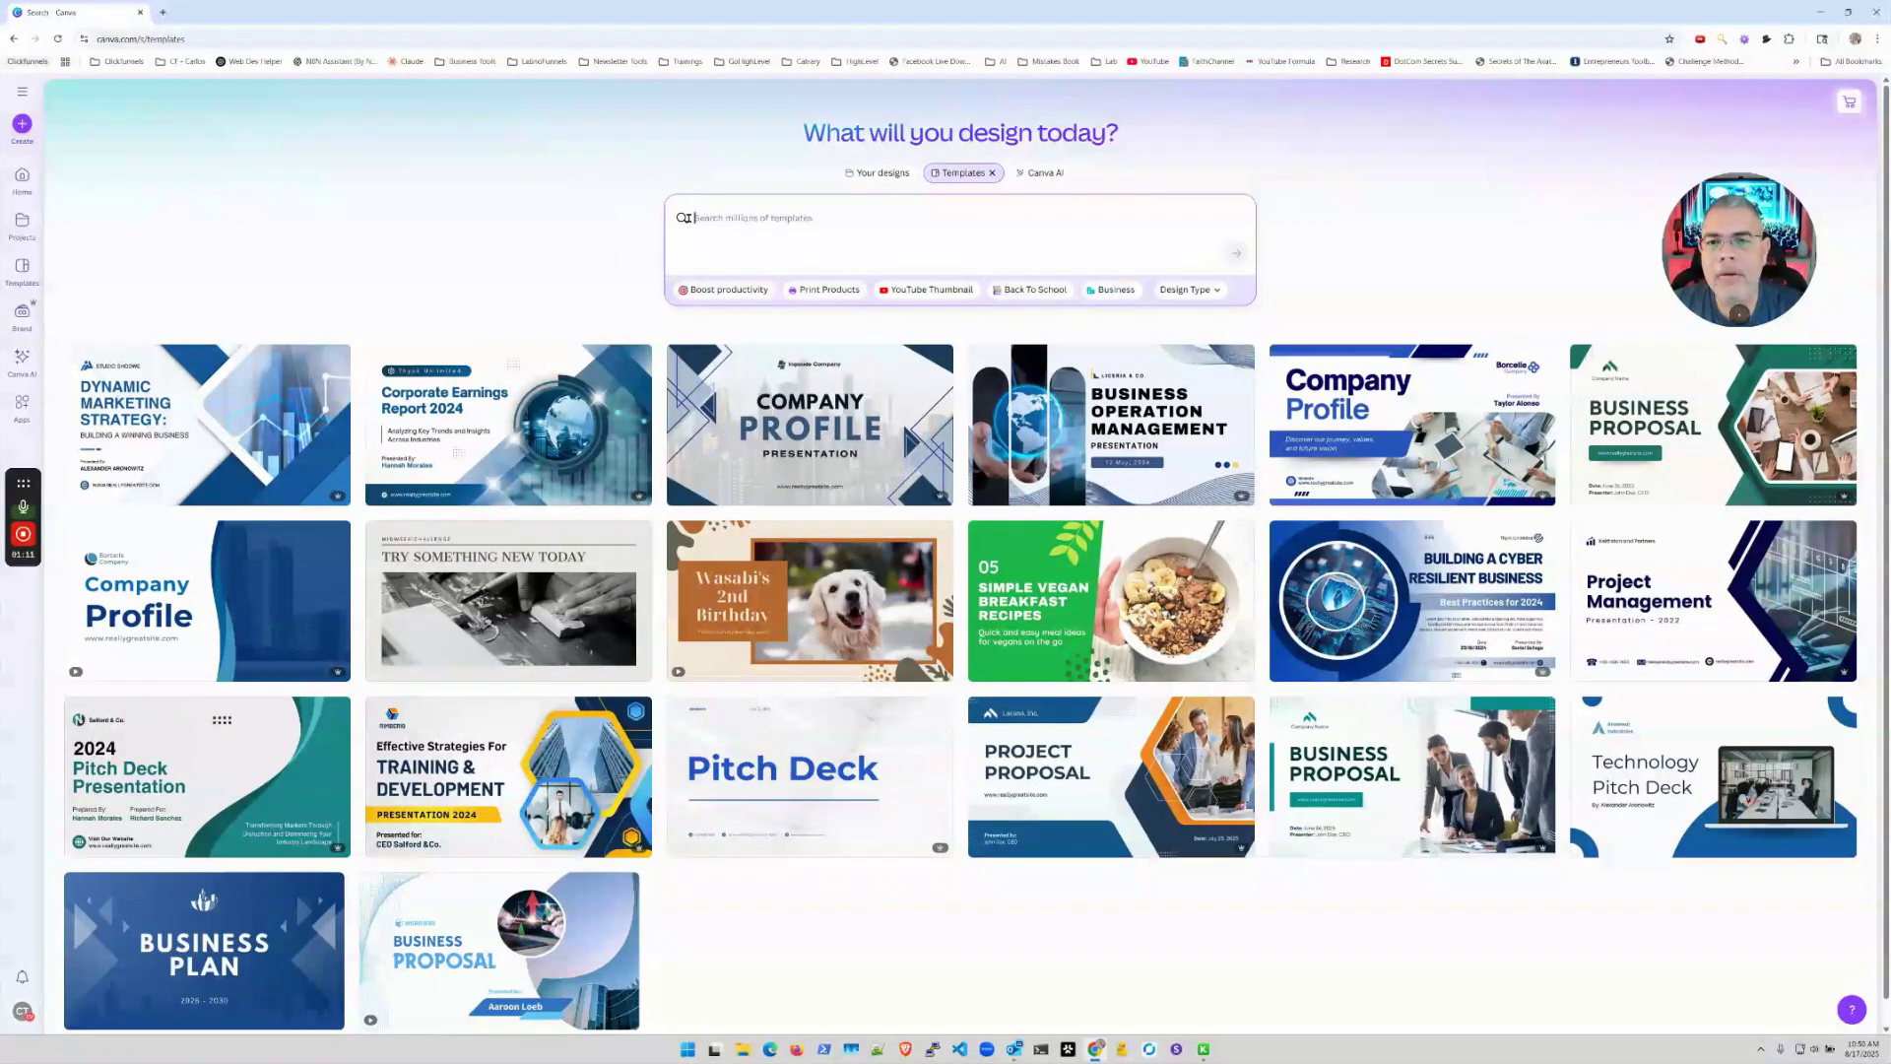
- Create a new YouTube Thumbnail design and apply the recently used White and Red Modern Cooking template
{"action": "left_click", "coordinate": [22, 124]}
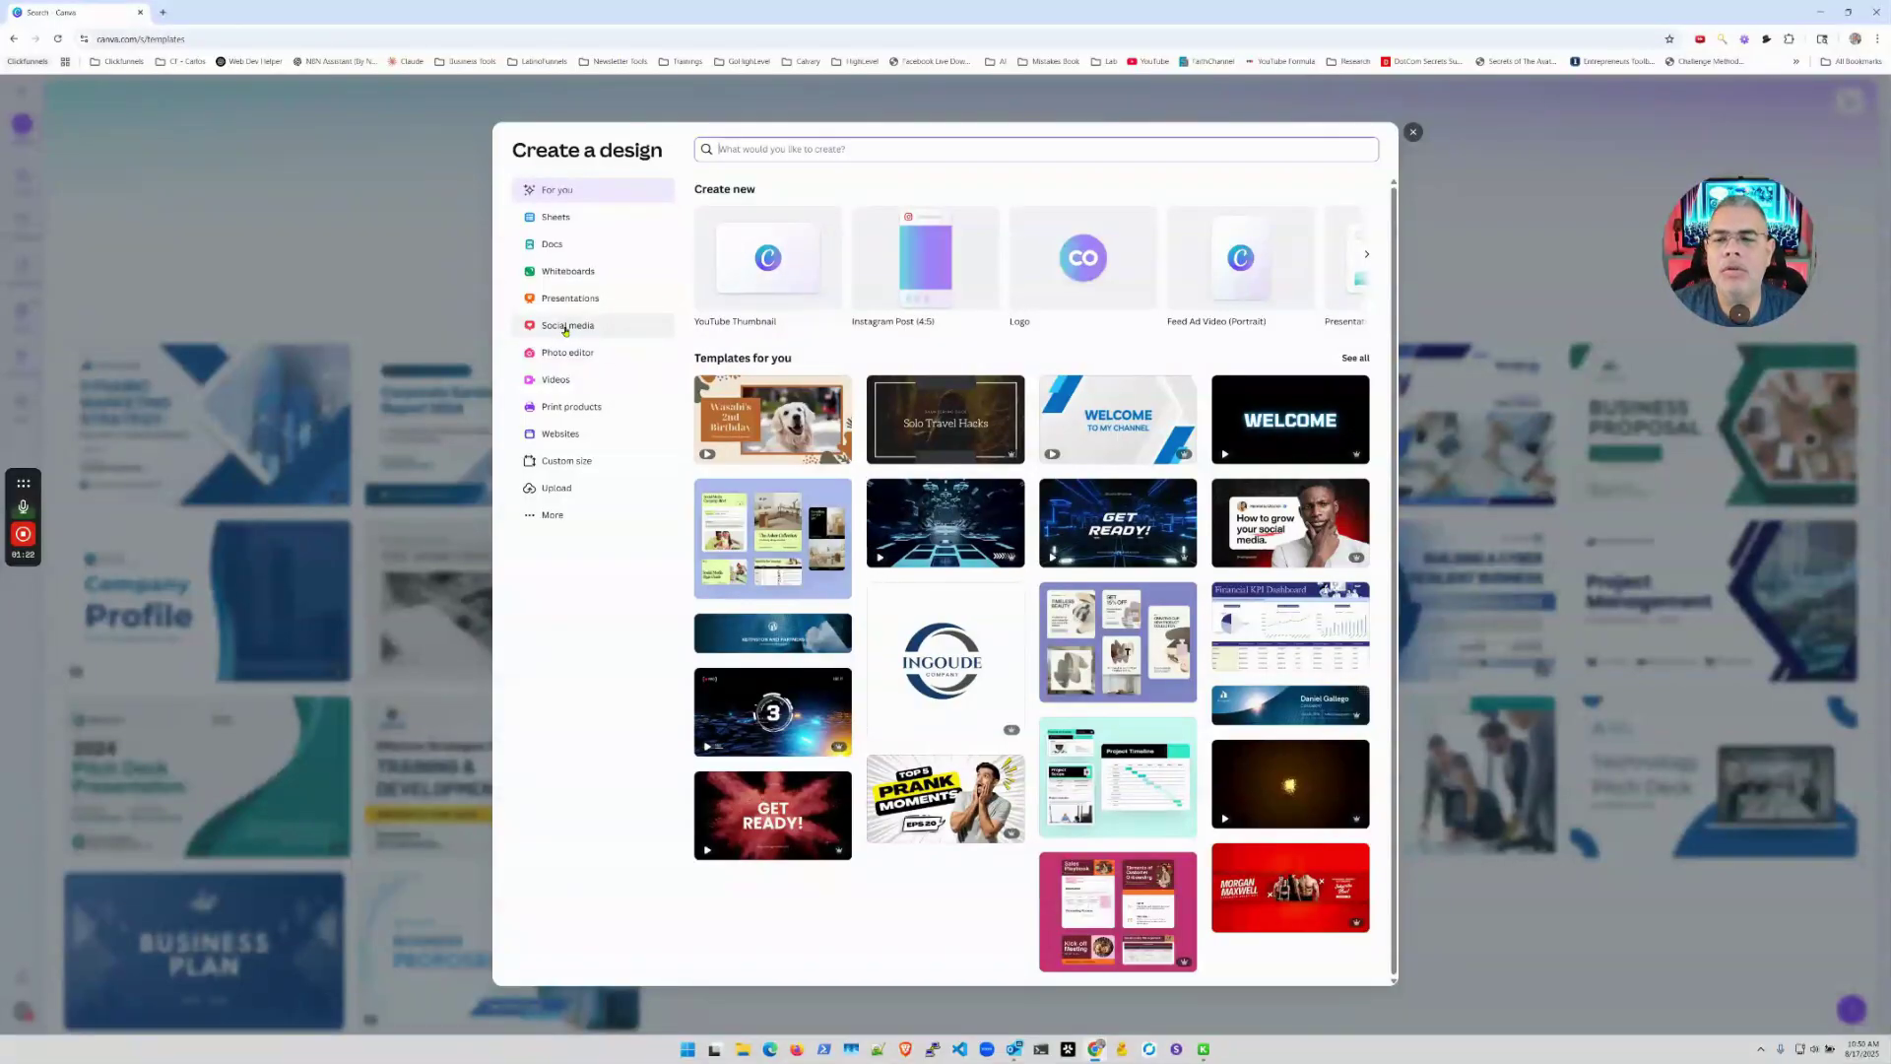
{"action": "left_click", "coordinate": [768, 259]}
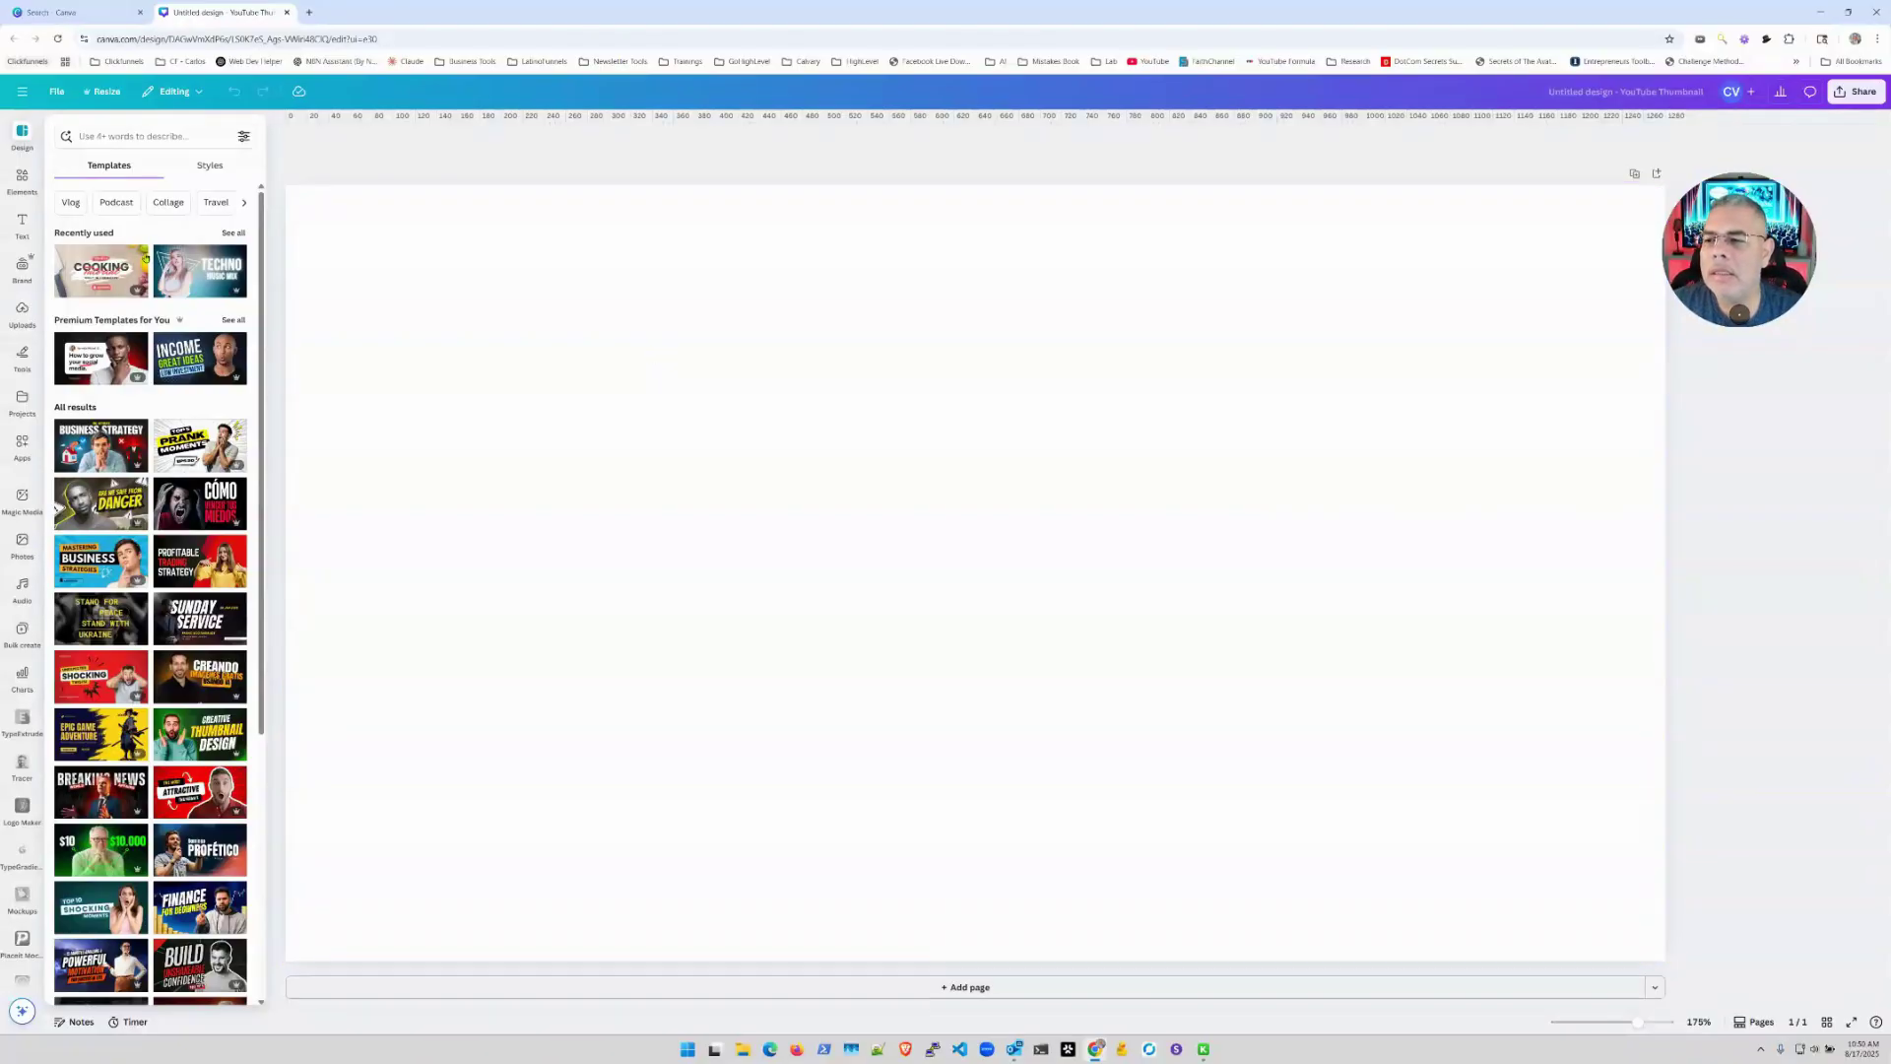
{"action": "scroll", "coordinate": [132, 619], "scroll_direction": "down", "scroll_amount": 10}
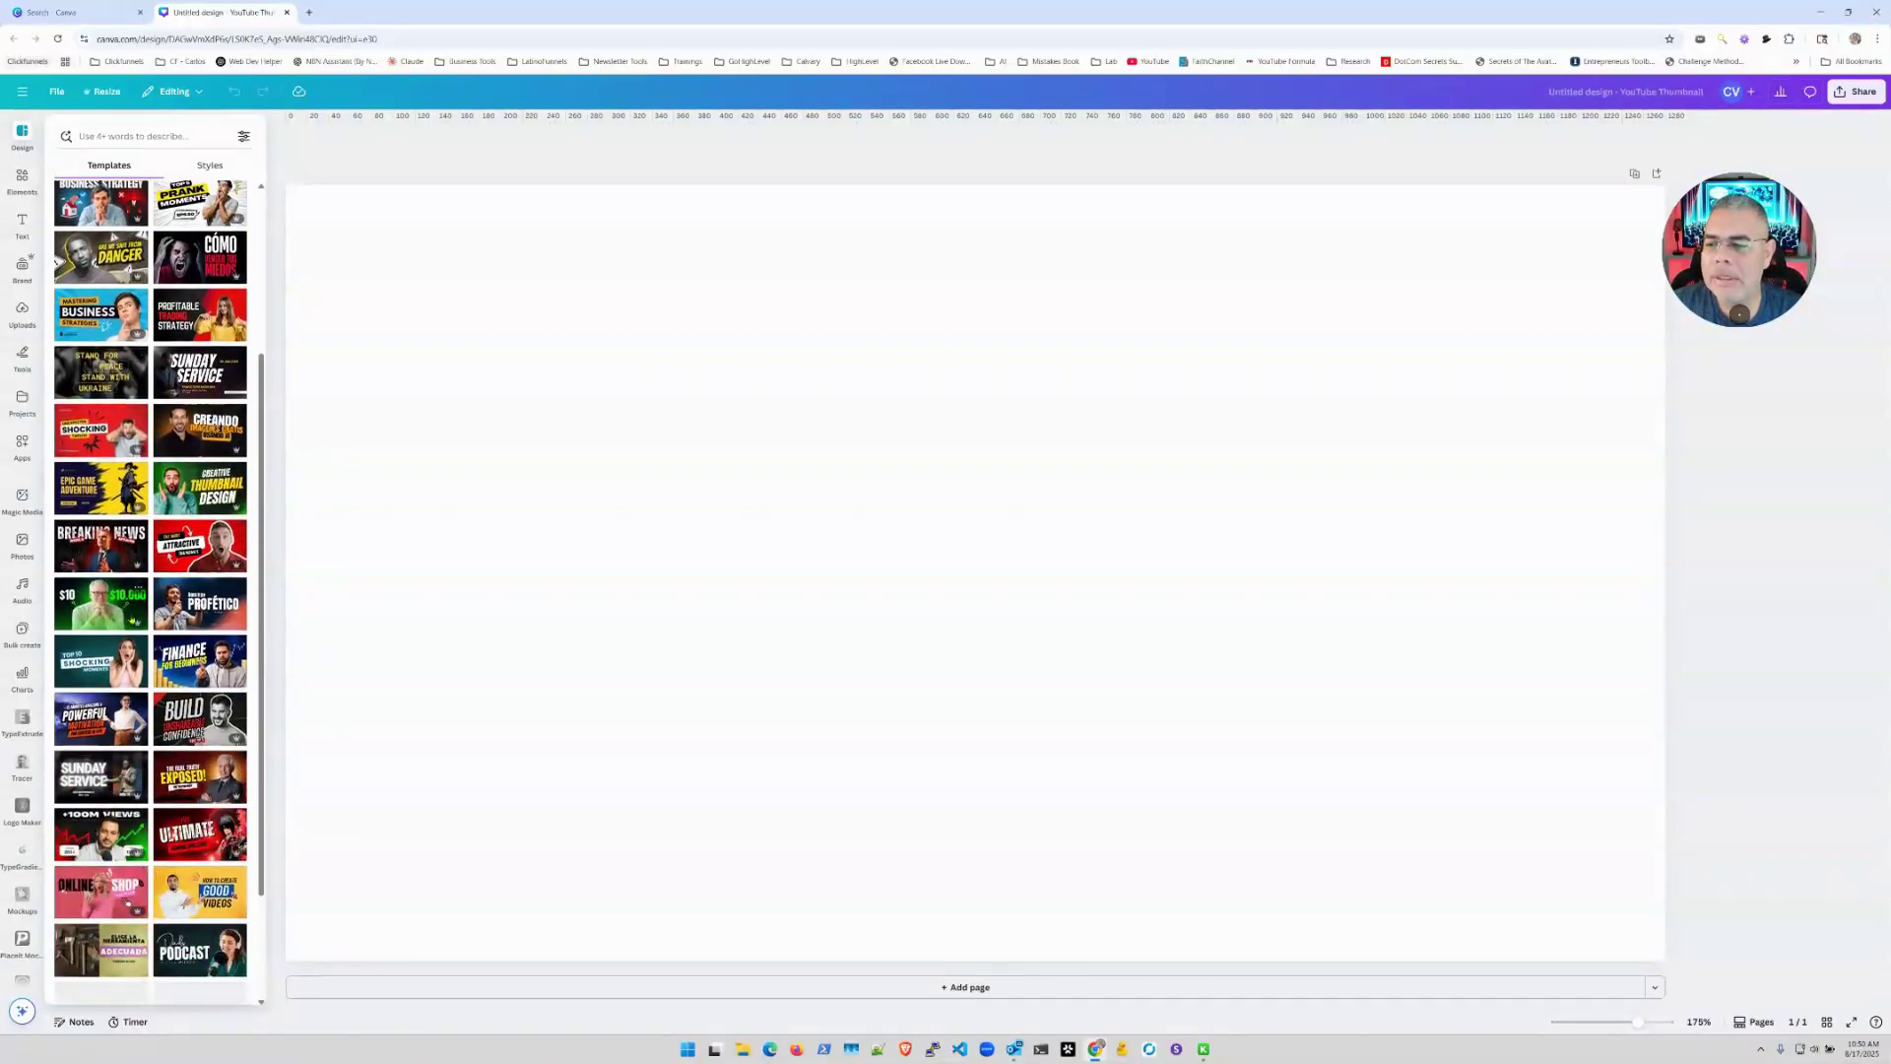
{"action": "scroll", "coordinate": [132, 619], "scroll_direction": "up", "scroll_amount": 9}
{"action": "scroll", "coordinate": [132, 619], "scroll_direction": "up", "scroll_amount": 1}
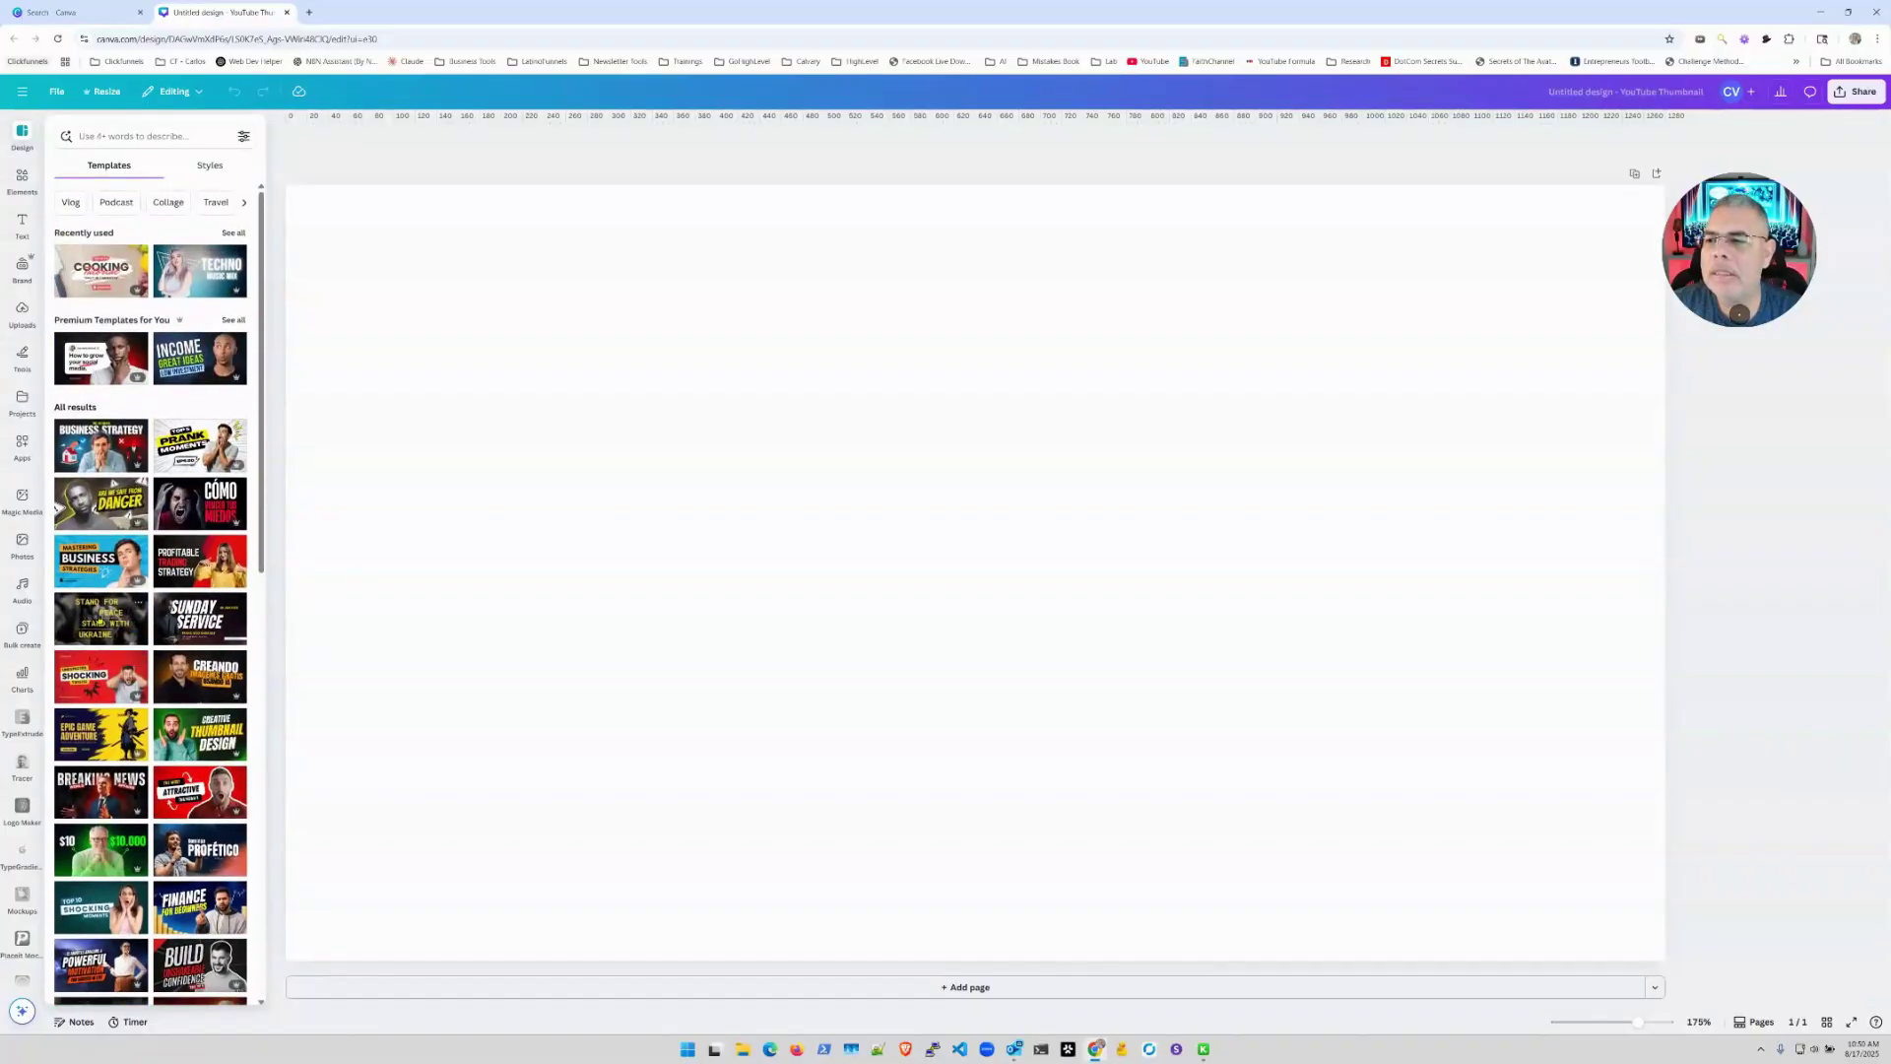
{"action": "left_click", "coordinate": [98, 275]}
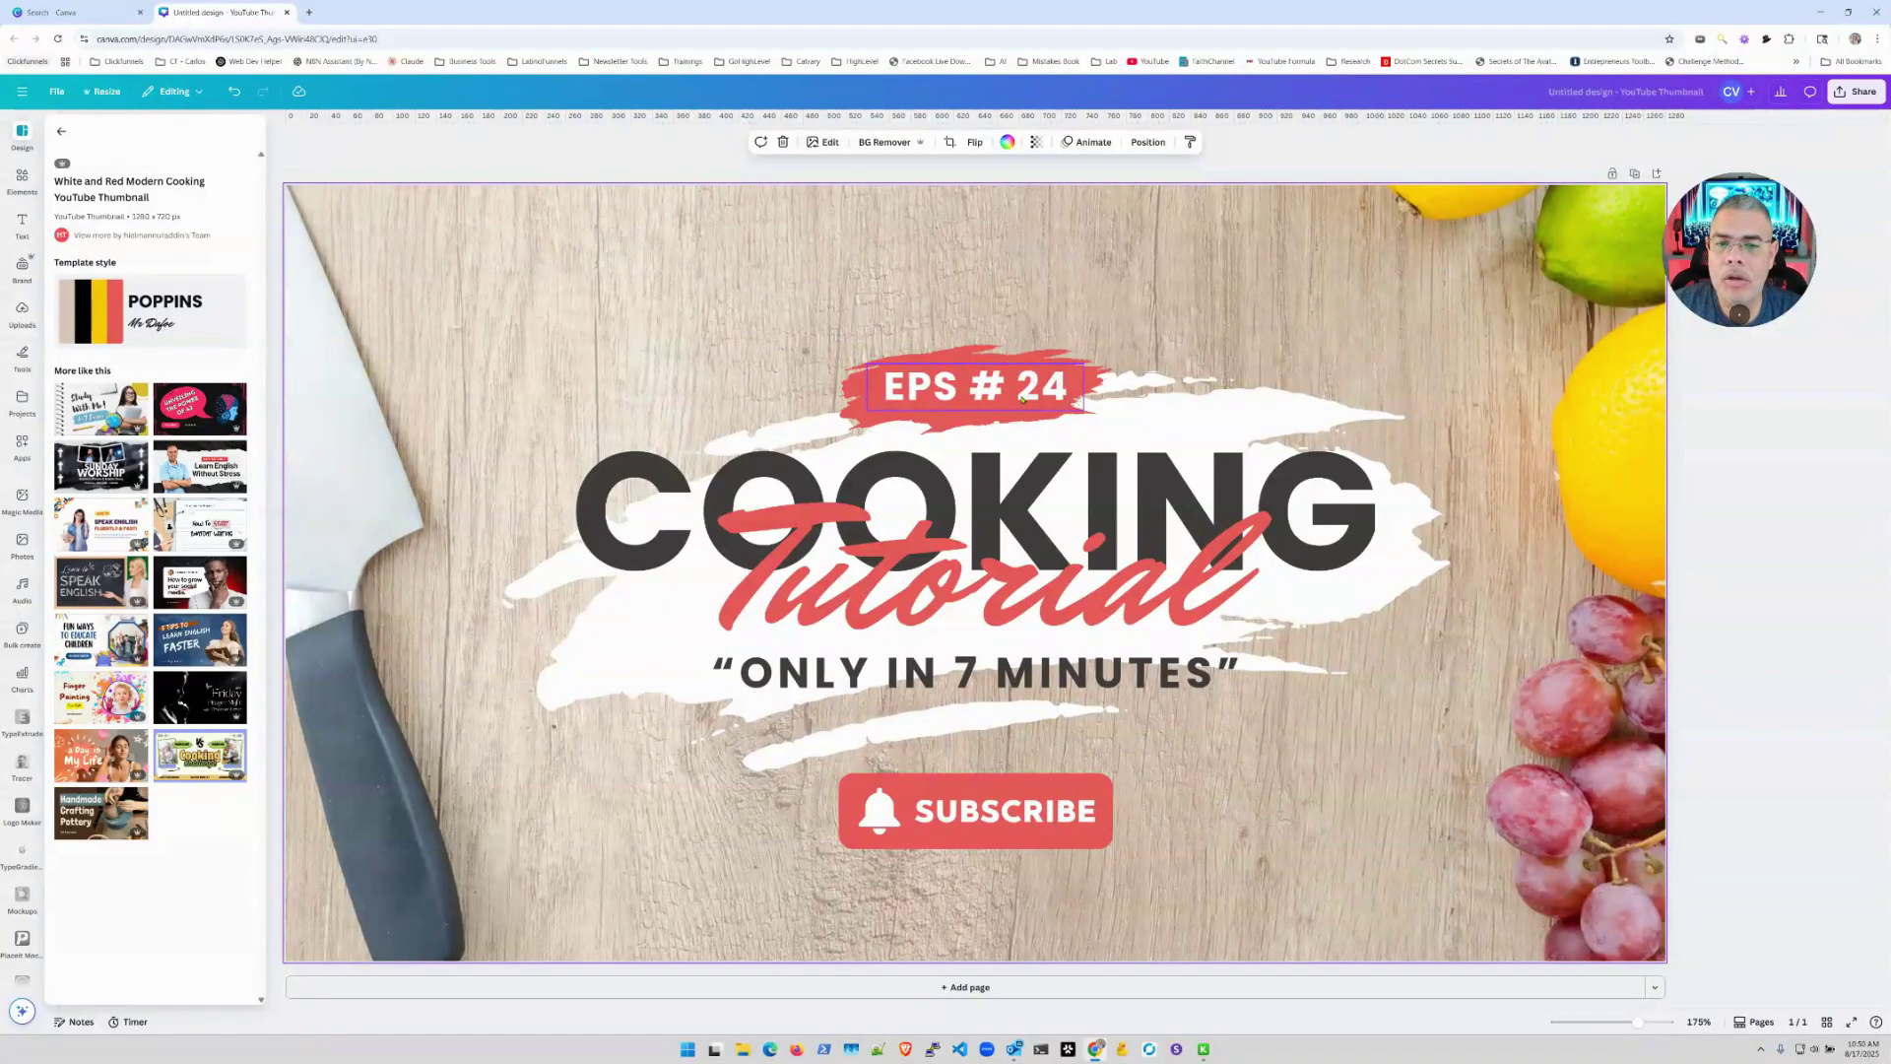
- Delete the "EPS # 24" text and the red Subscribe button from the thumbnail
{"action": "left_click", "coordinate": [990, 393]}
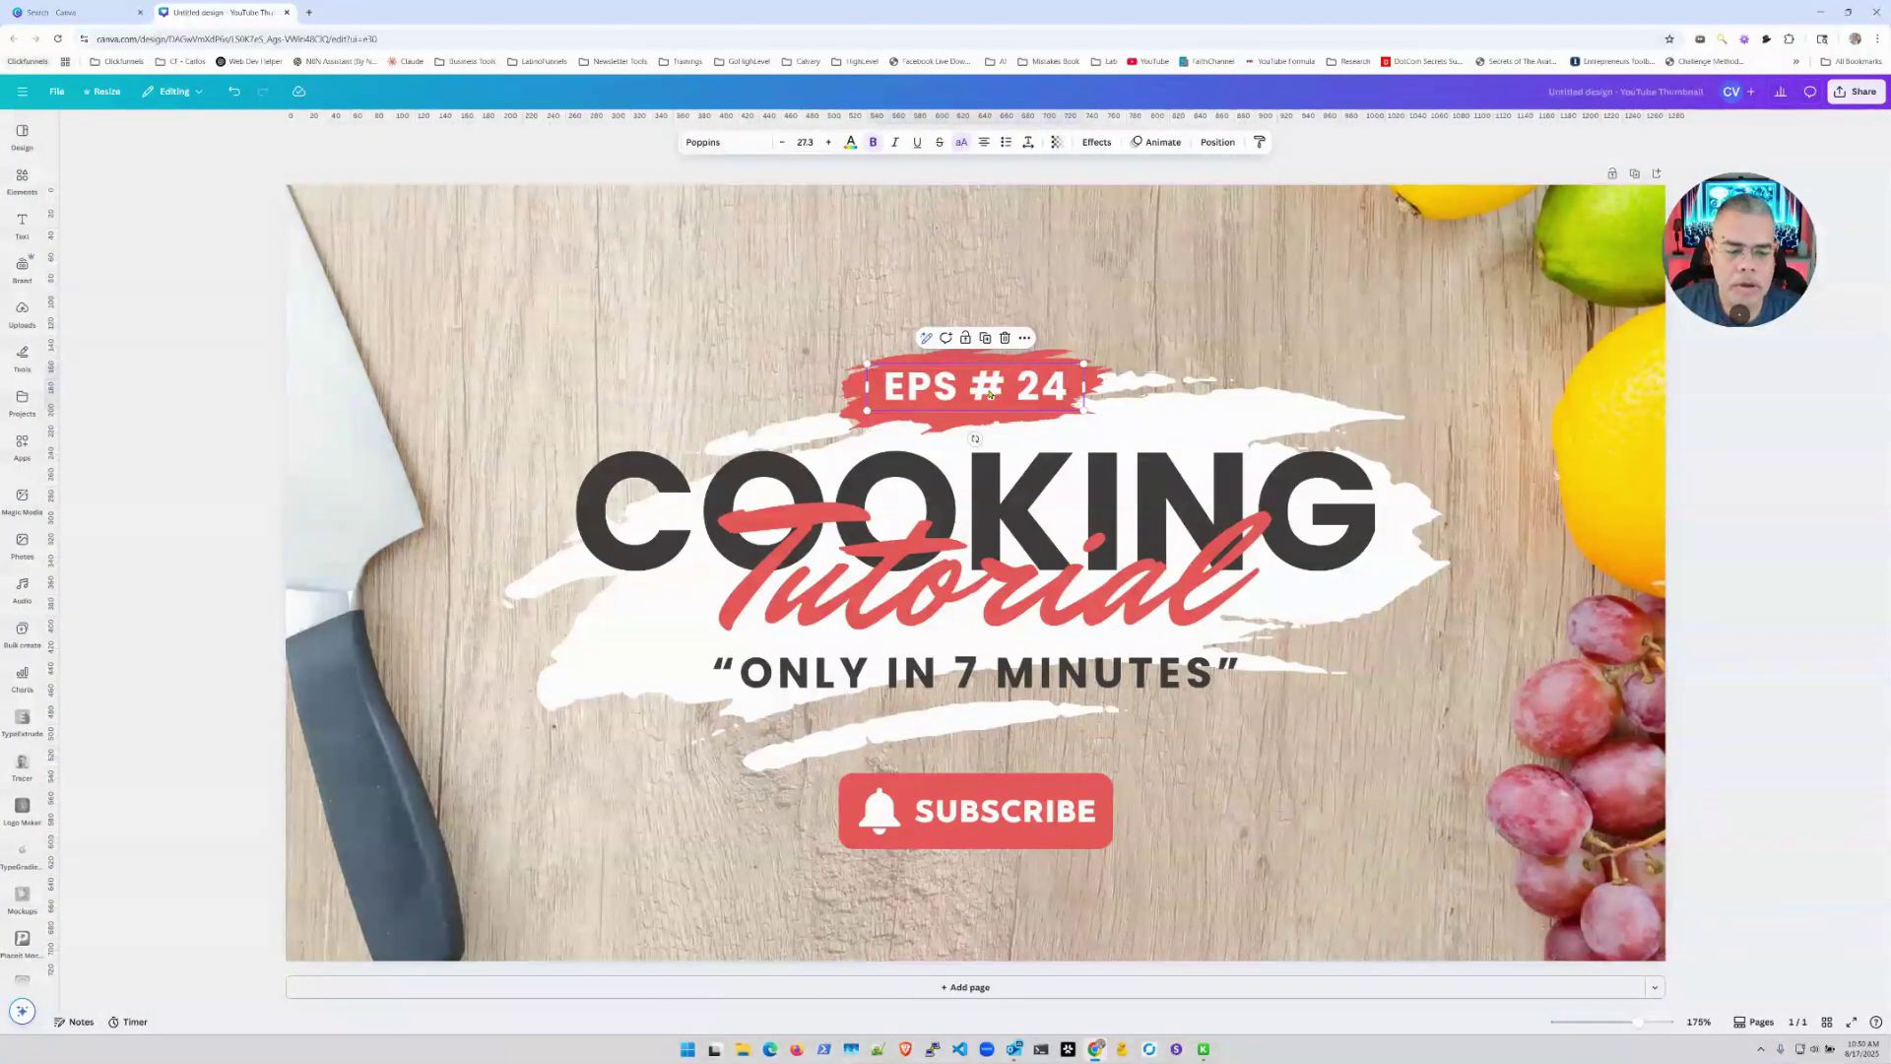
{"action": "key", "text": "Delete"}
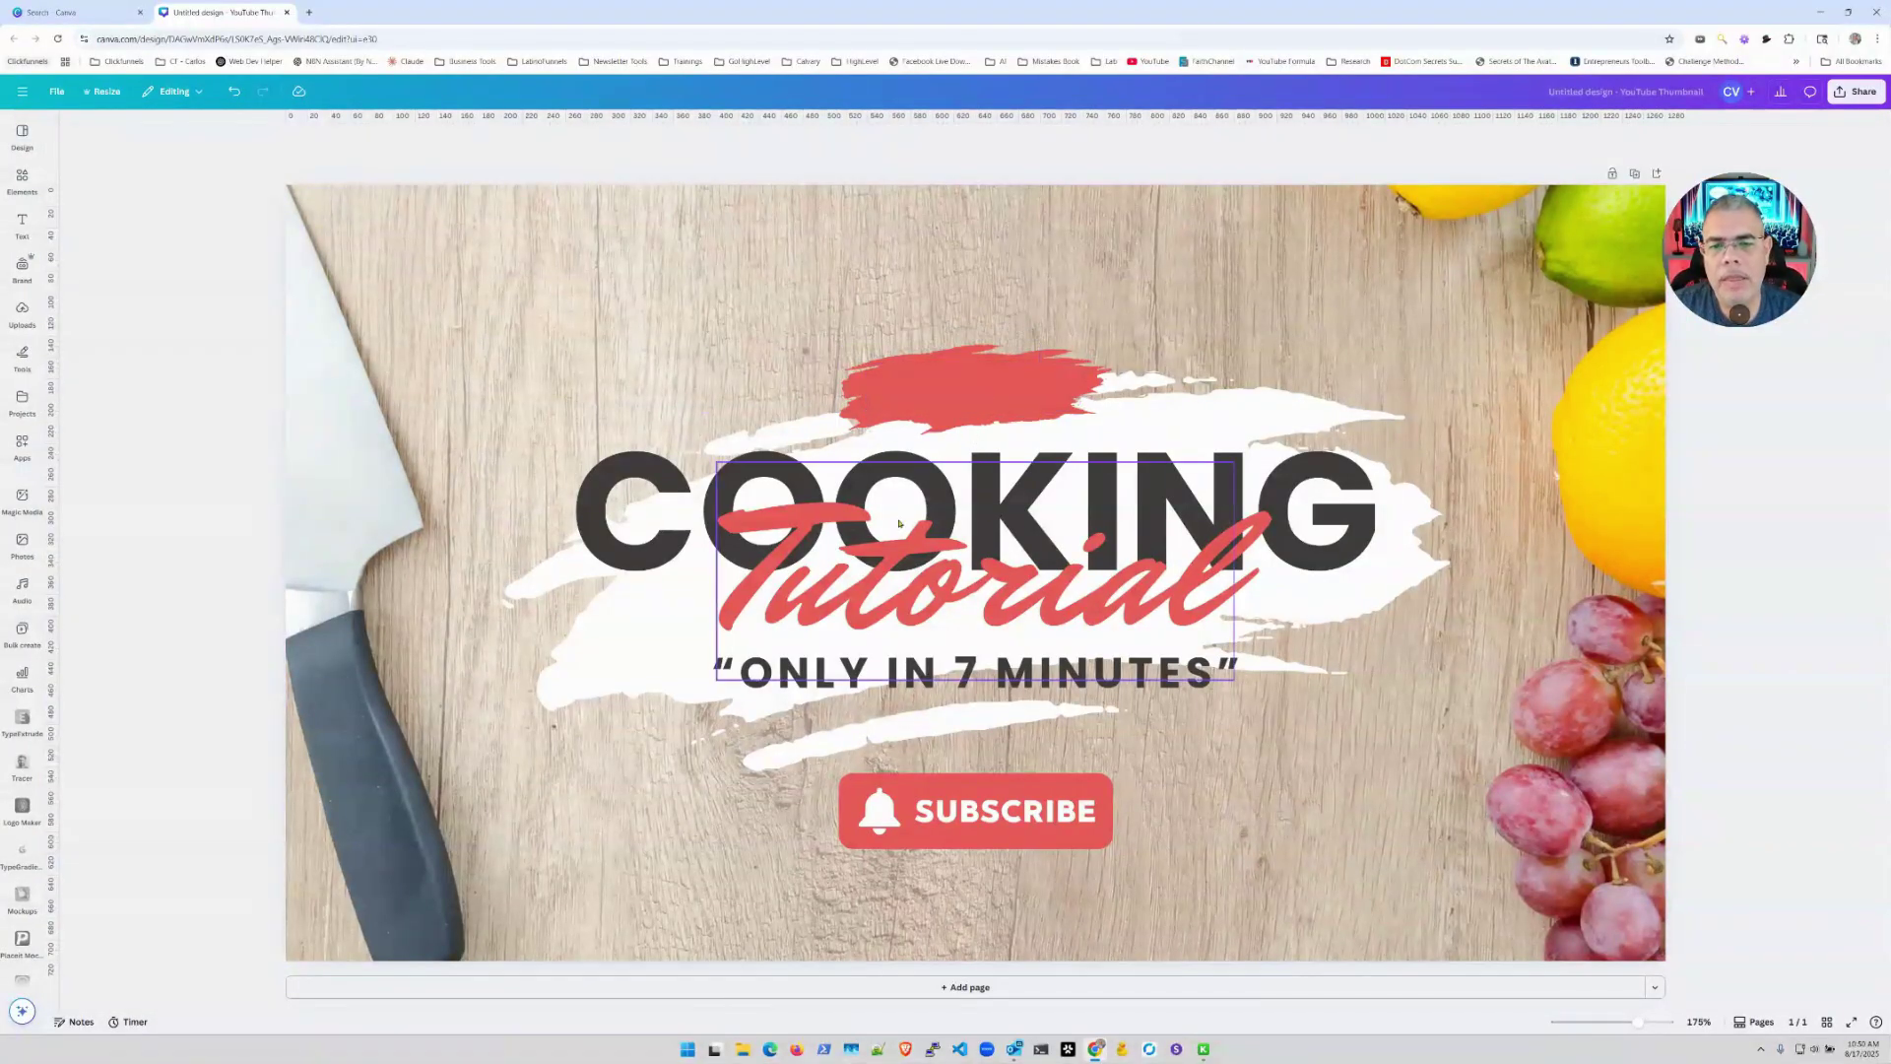
{"action": "left_click", "coordinate": [946, 609]}
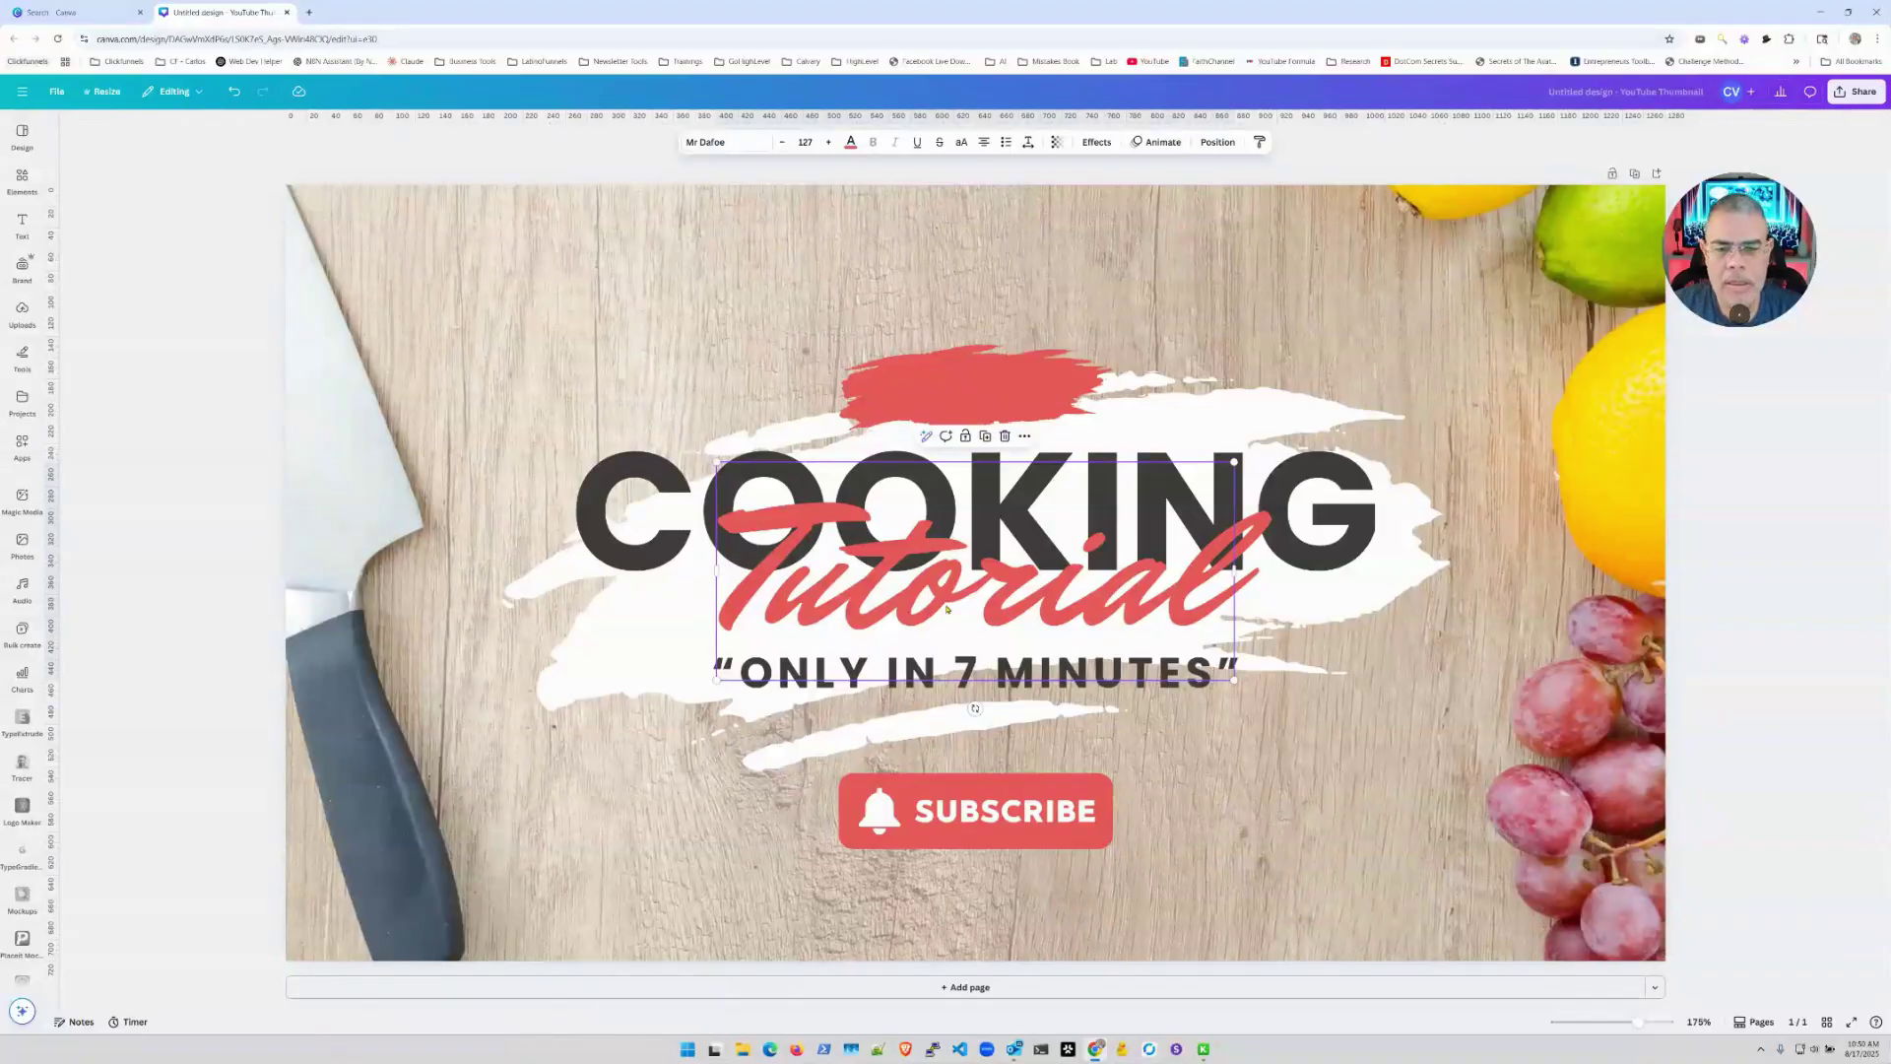
{"action": "left_click", "coordinate": [981, 807]}
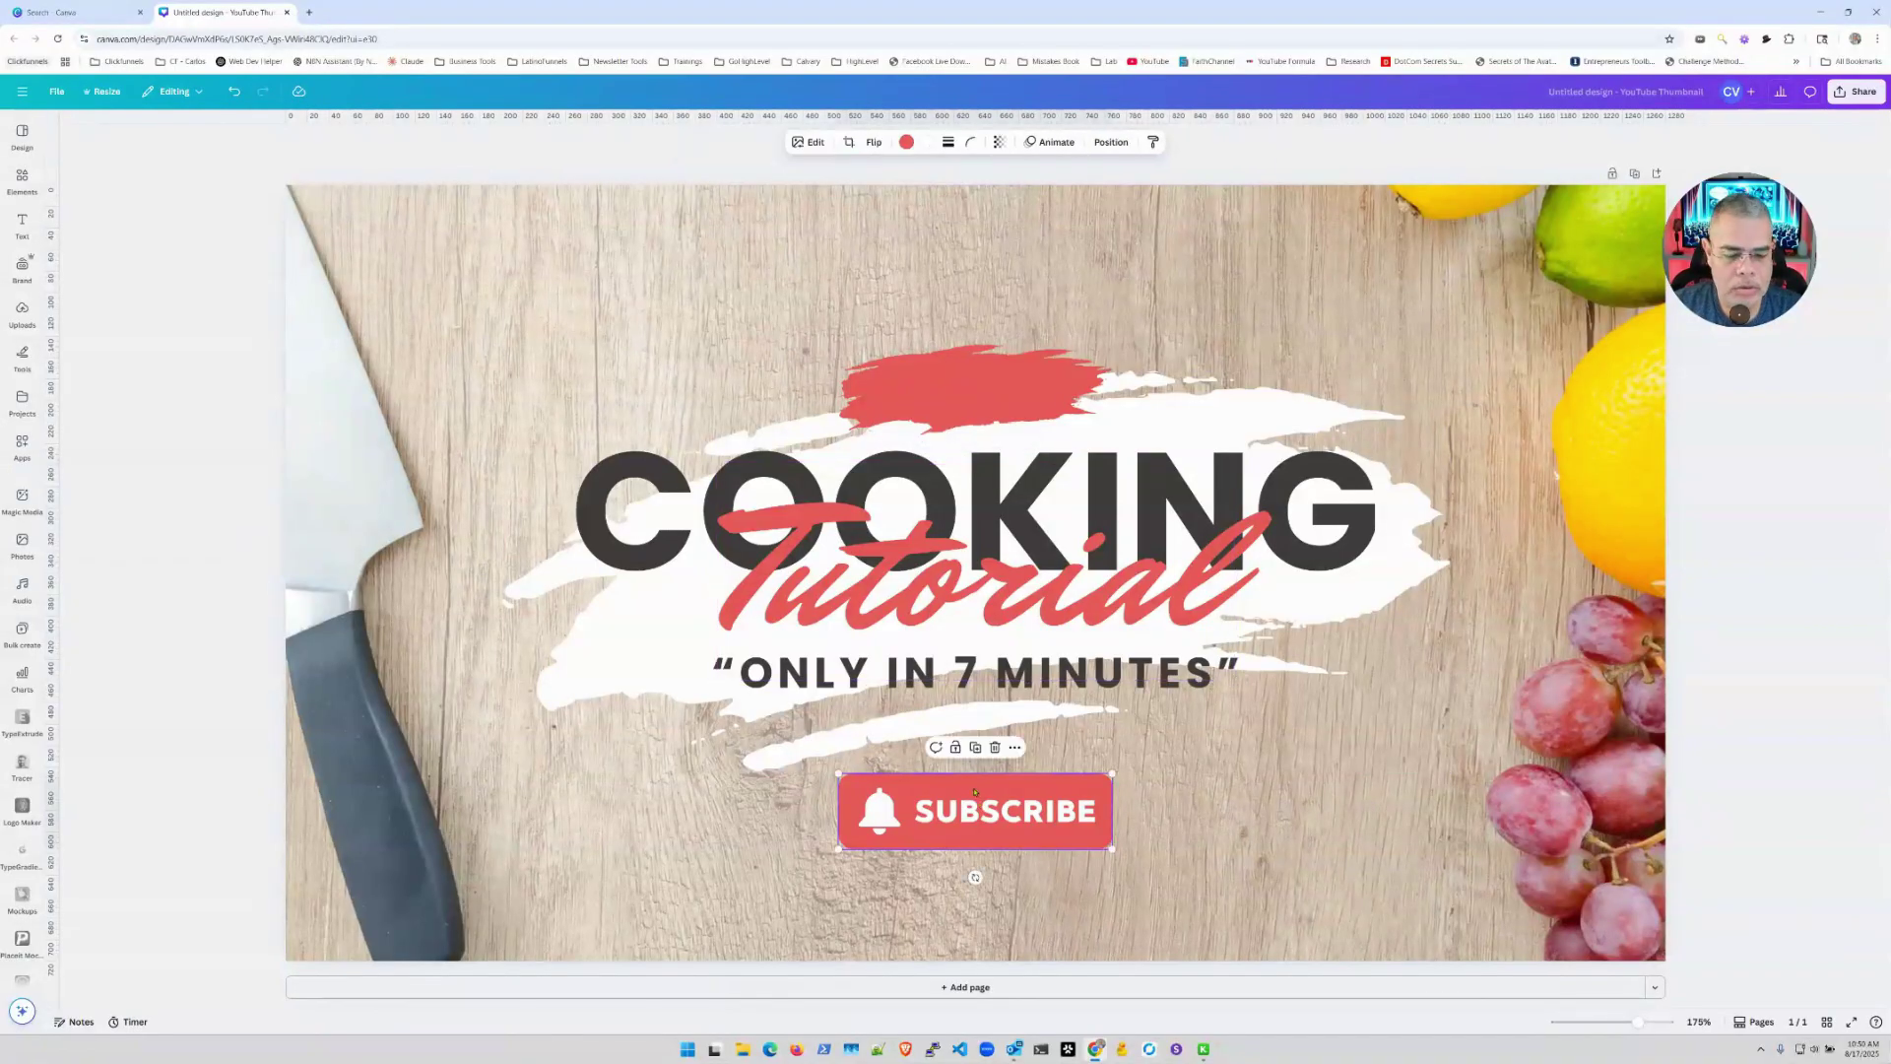
{"action": "key", "text": "Delete"}
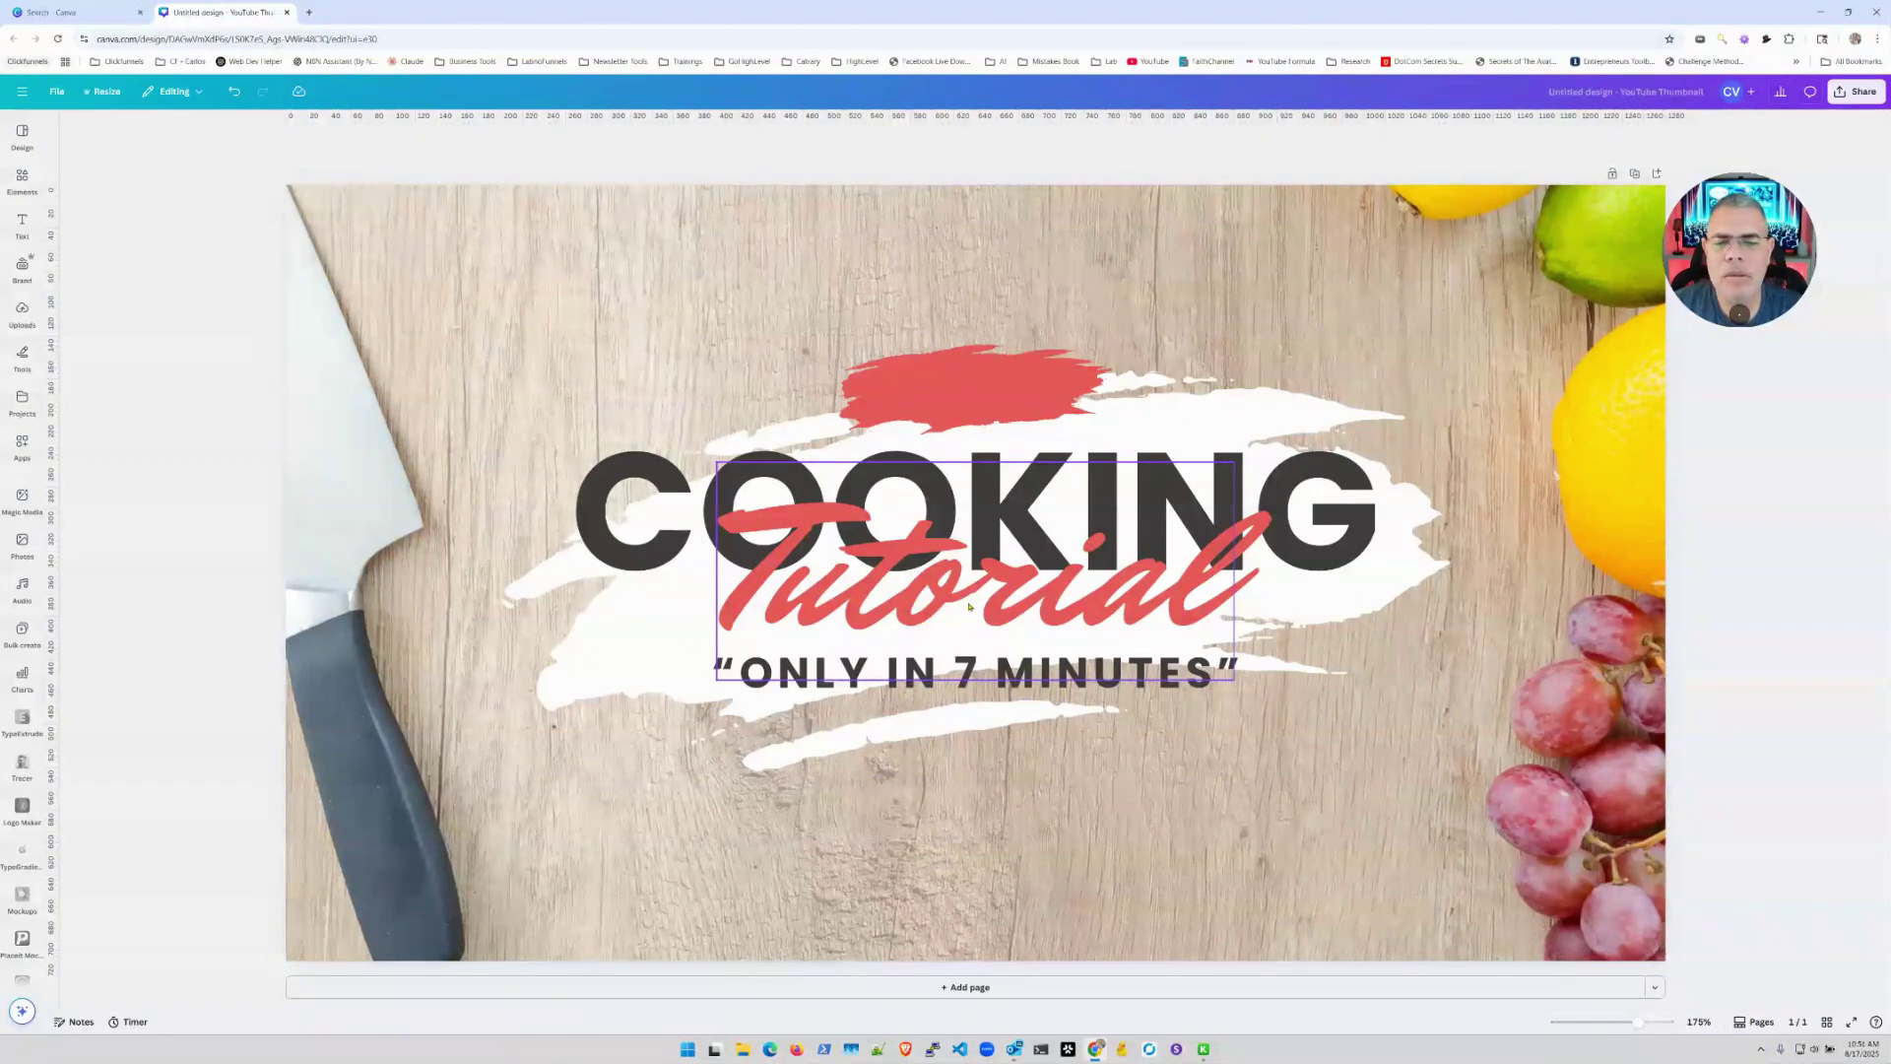
- Move the "Tutorial" text below the "ONLY IN 7 MINUTES" line and change the COOKING heading to "COOKIES"
{"action": "left_click_drag", "start_coordinate": [975, 588], "coordinate": [975, 805]}
{"action": "double_click", "coordinate": [953, 508]}
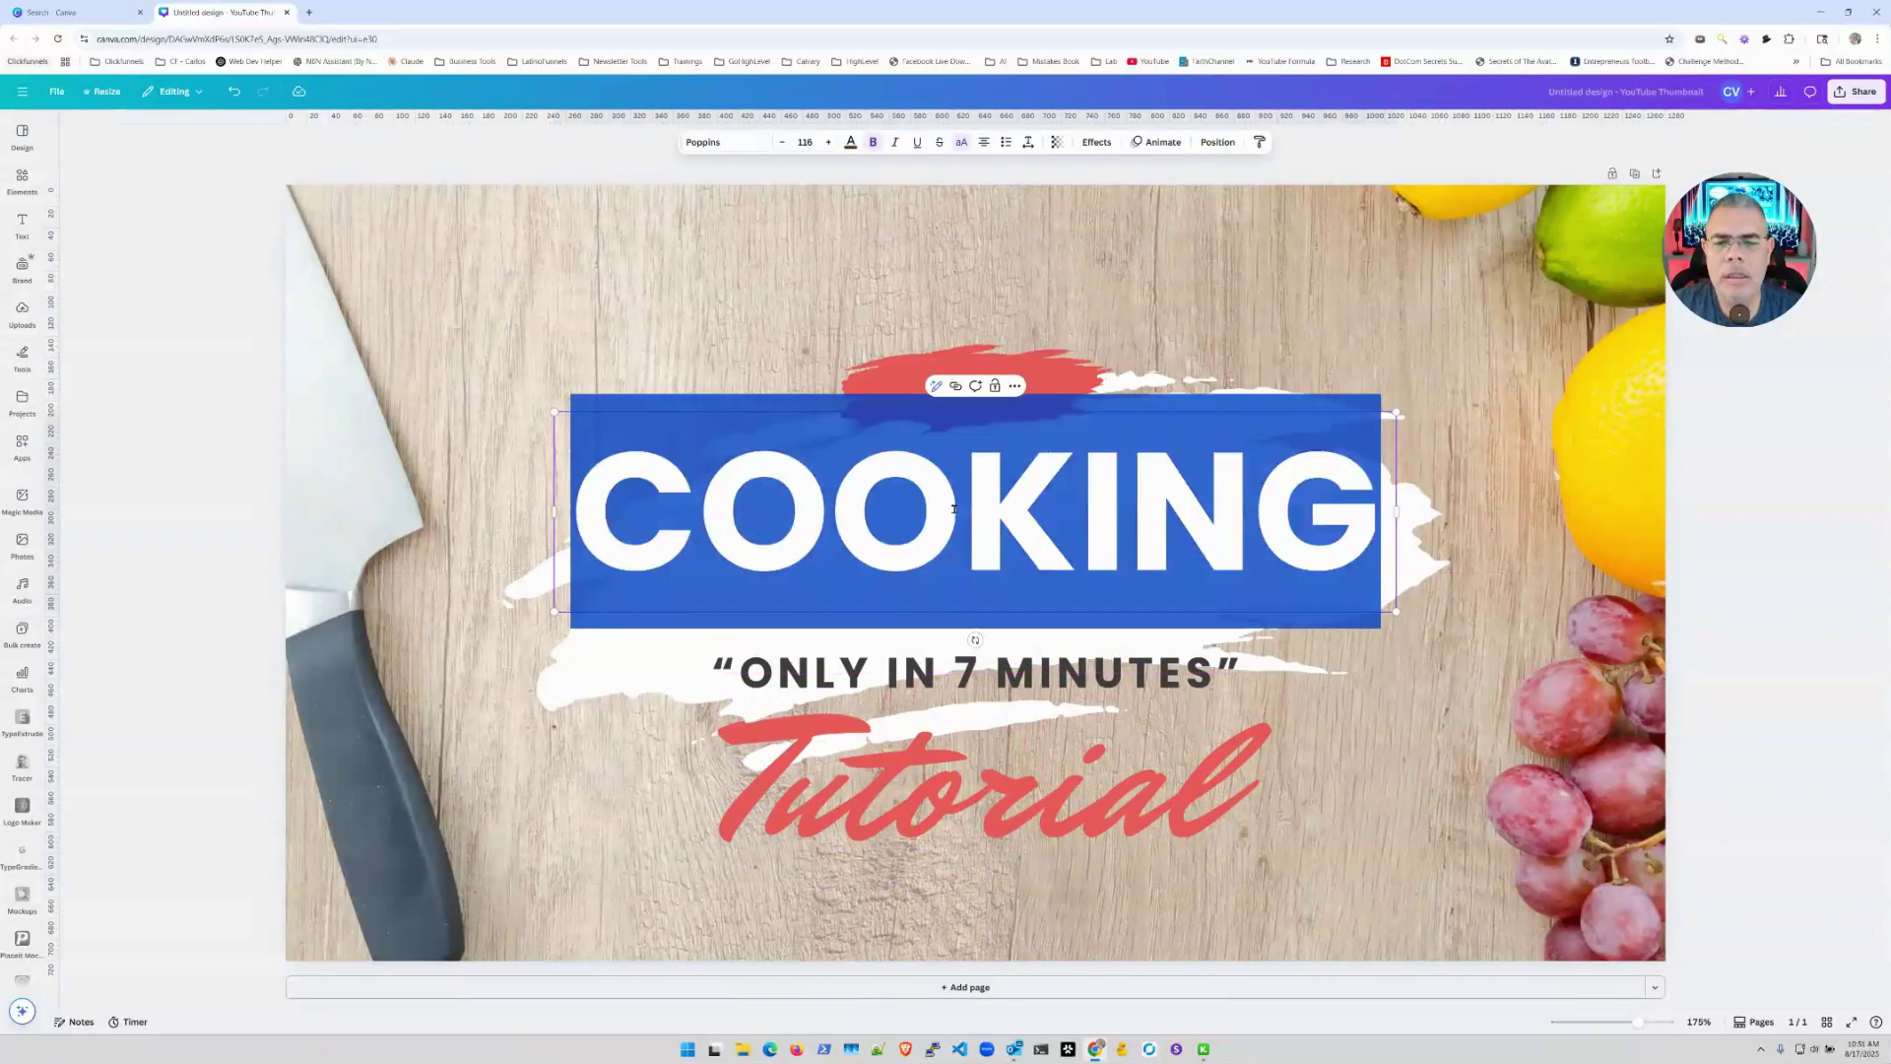
{"action": "type", "text": "COOKIES"}
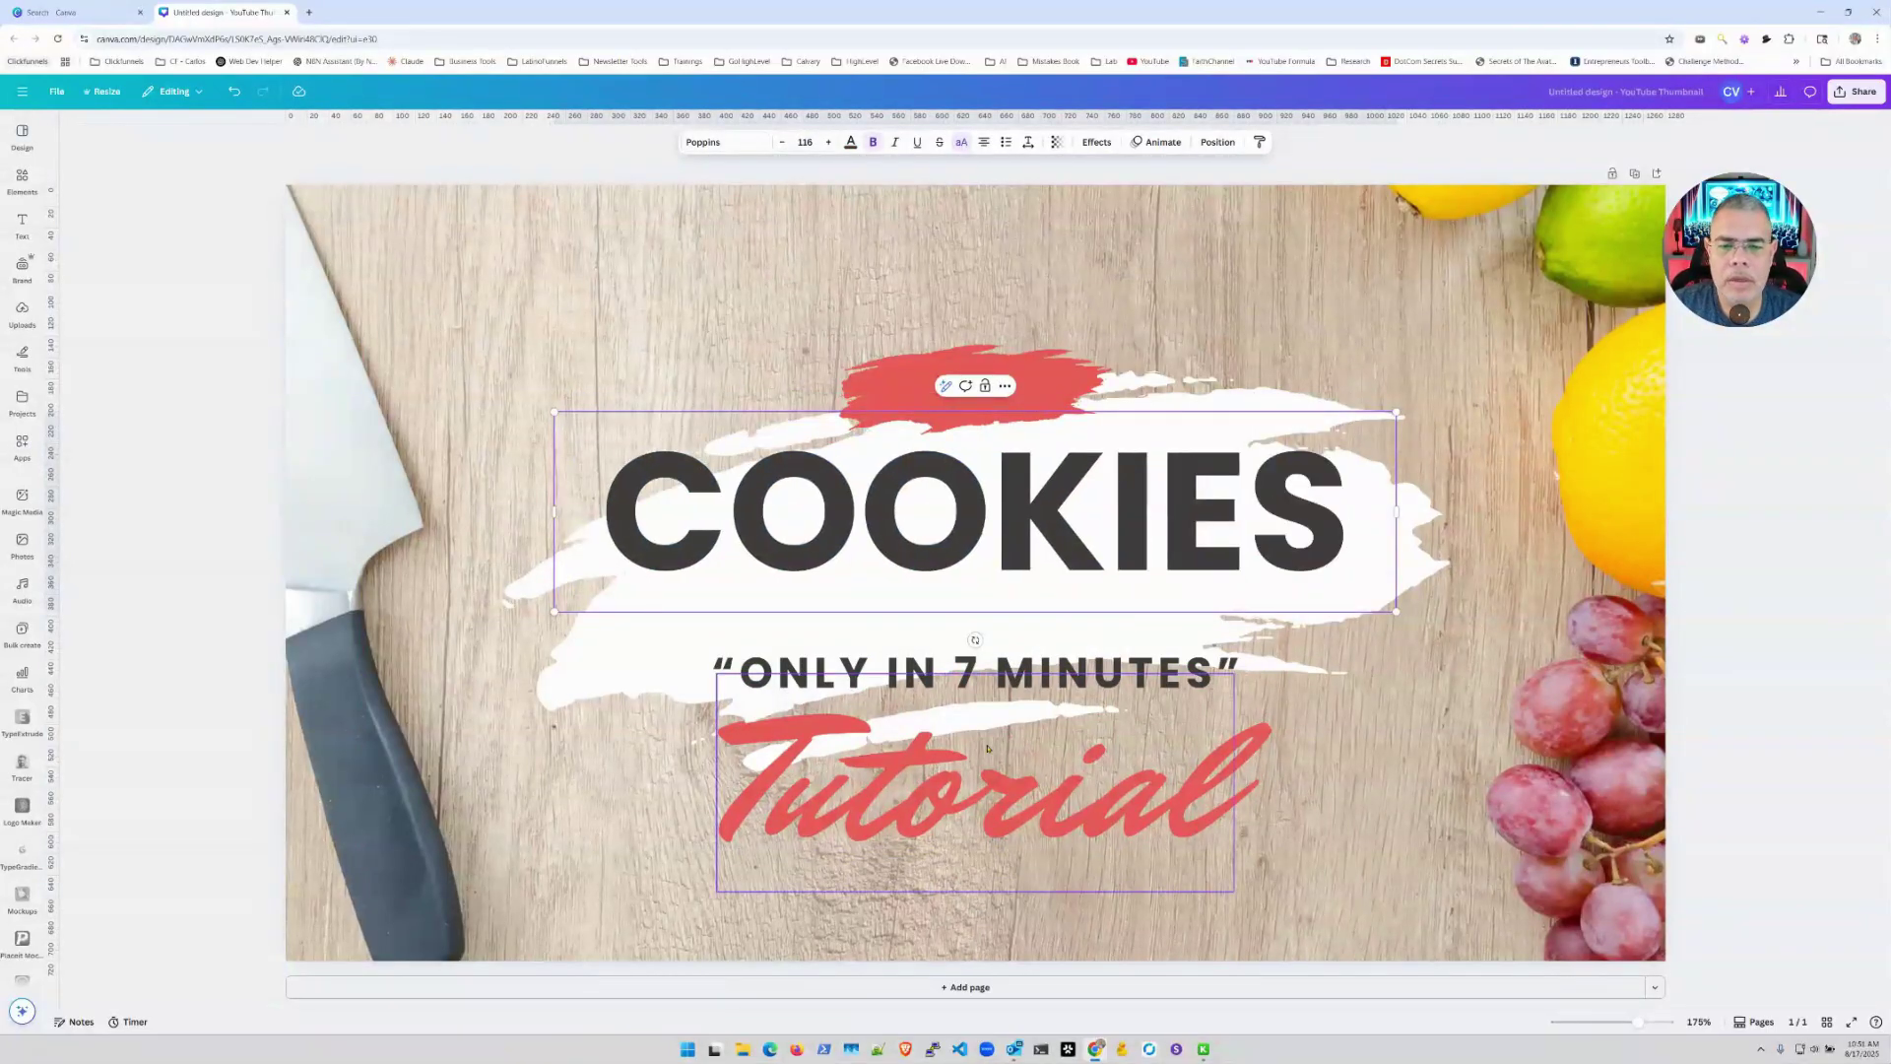
- Delete the "Tutorial" text and the "ONLY IN 7 MINUTES" line
{"action": "left_click", "coordinate": [994, 804]}
{"action": "key", "text": "Delete"}
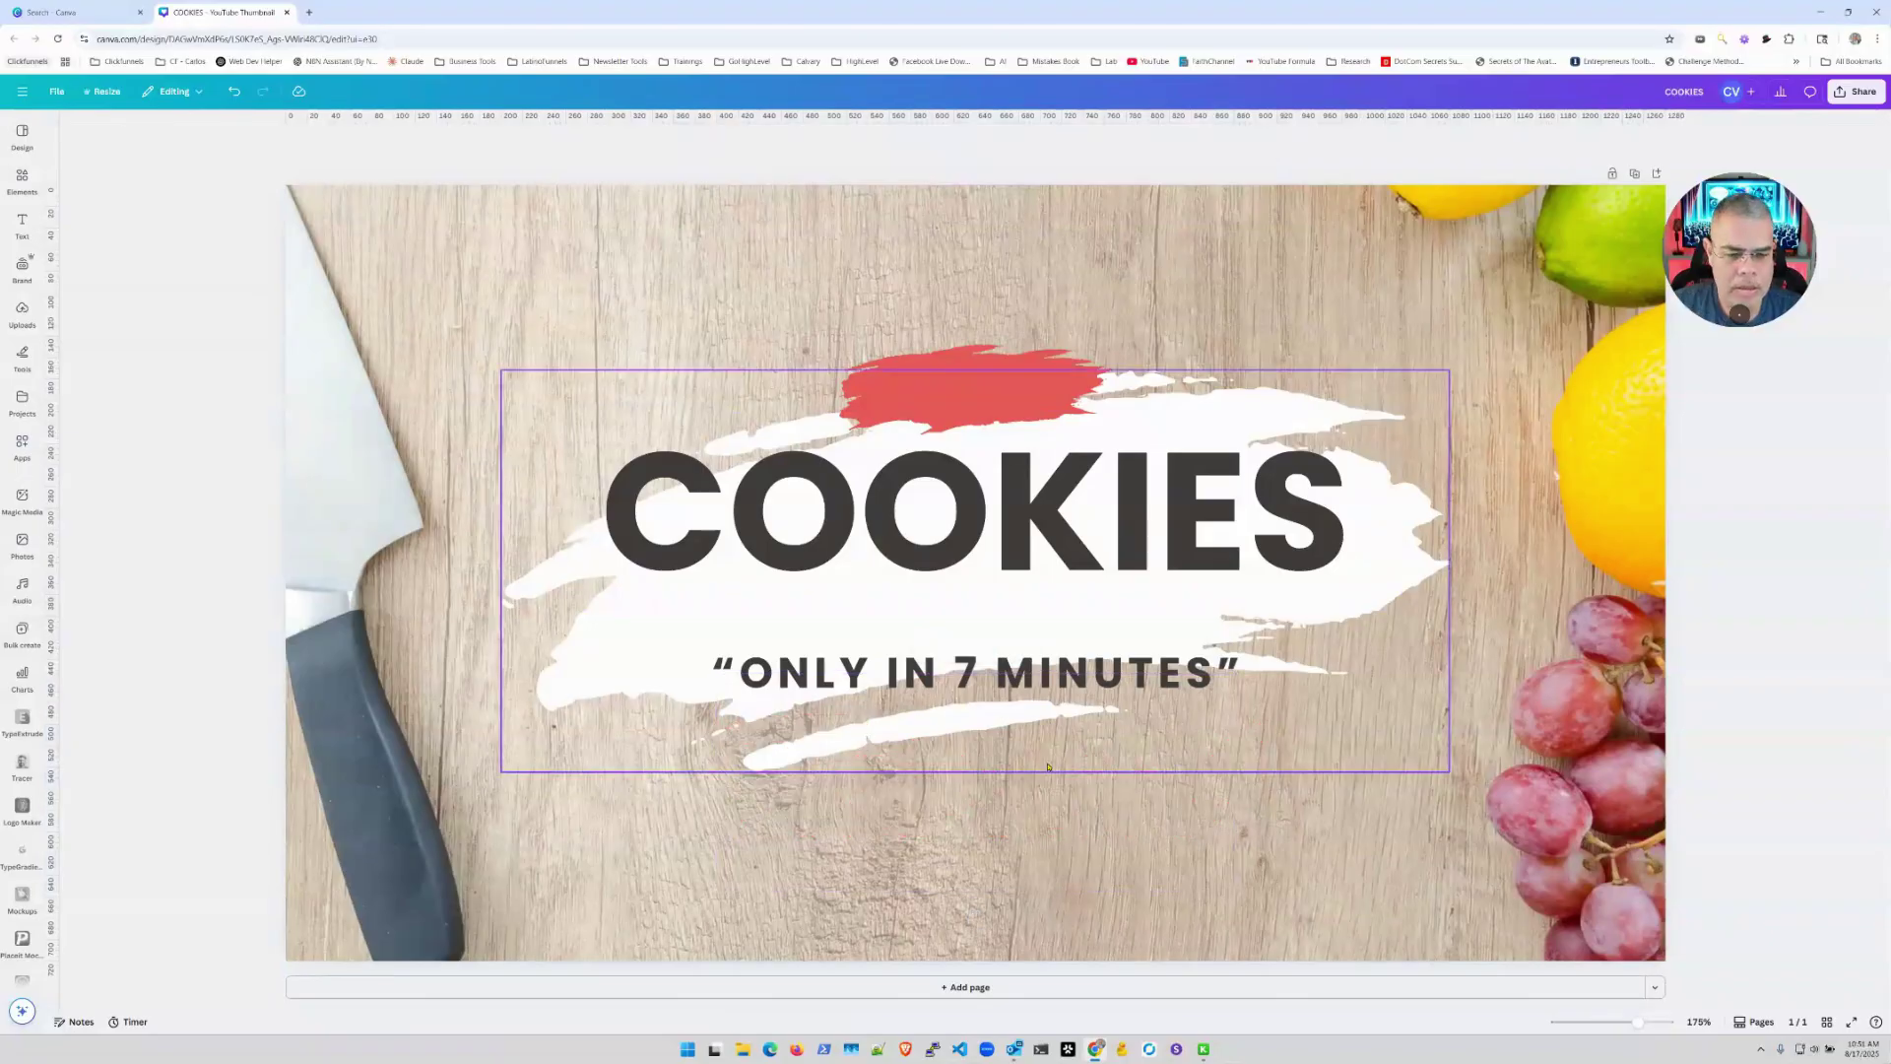
{"action": "left_click", "coordinate": [985, 678]}
{"action": "key", "text": "Delete"}
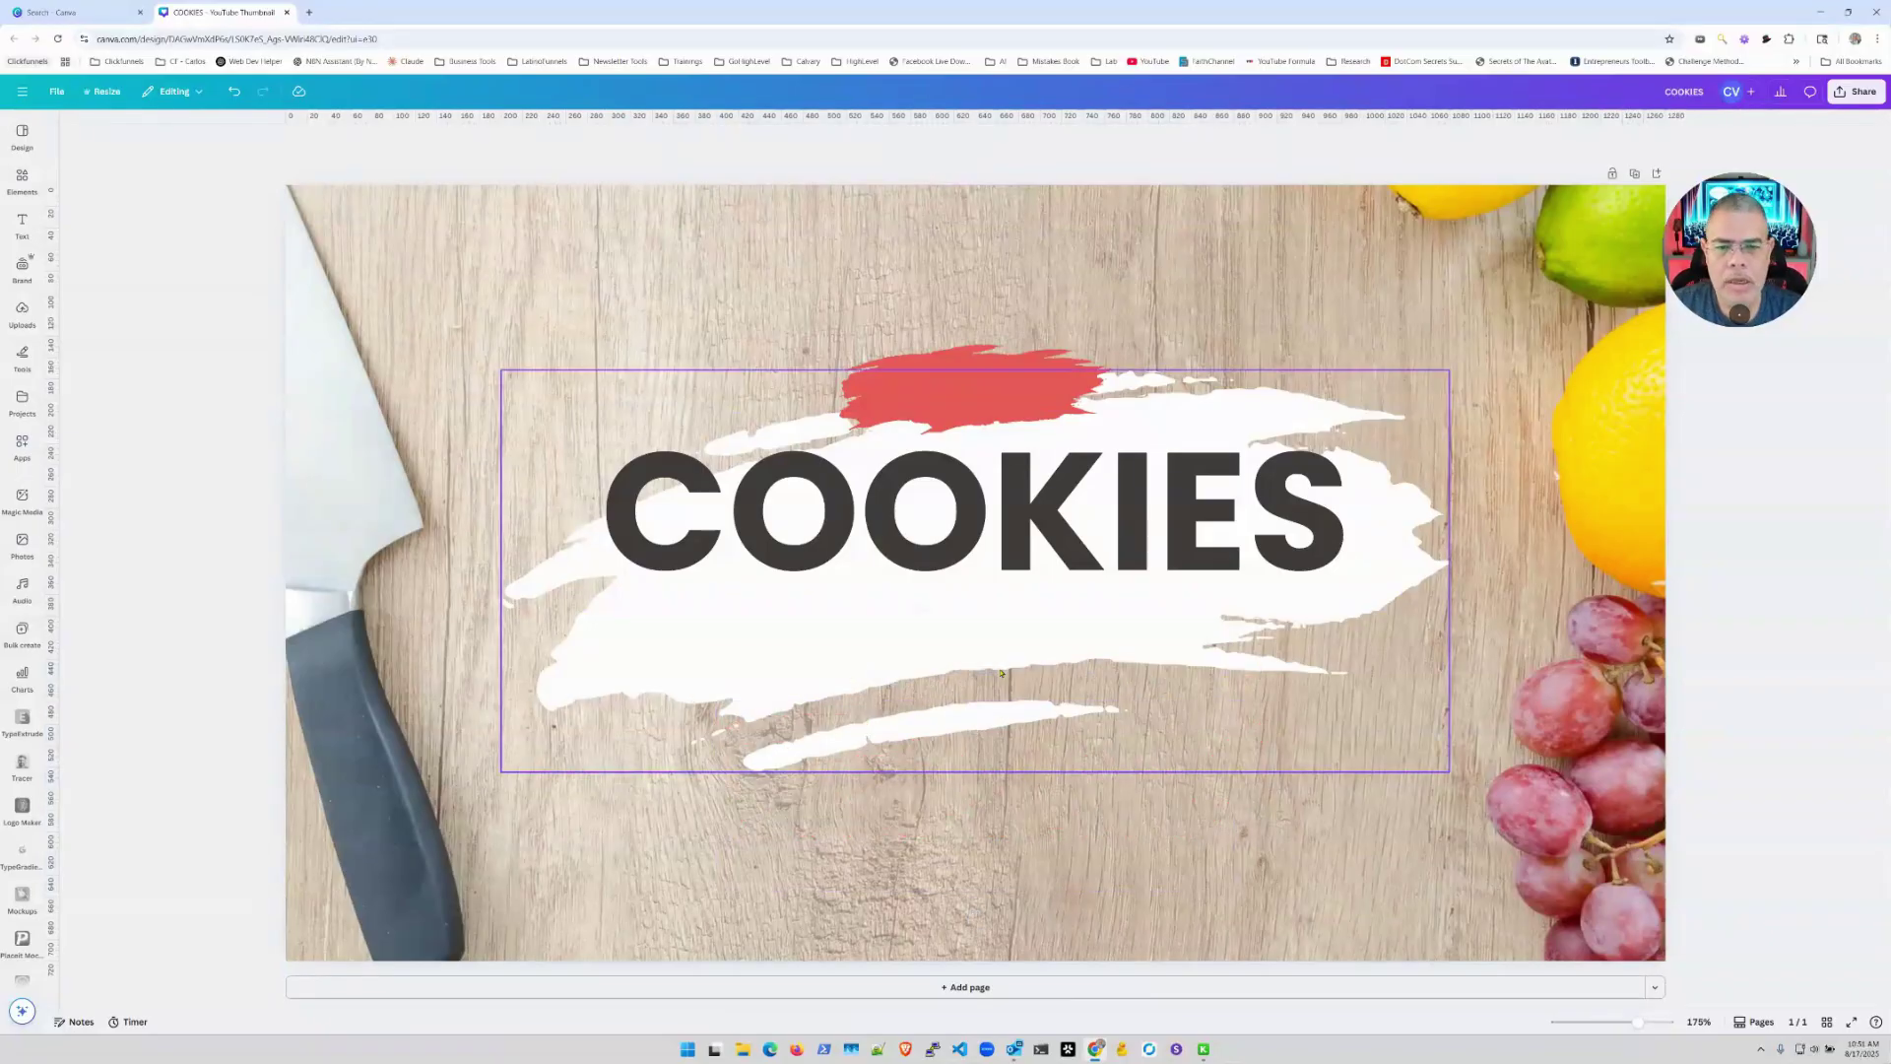
- Move the COOKIES heading down to the middle of the white brush stroke and shift the red brush shape slightly
{"action": "left_click_drag", "start_coordinate": [955, 495], "coordinate": [969, 532]}
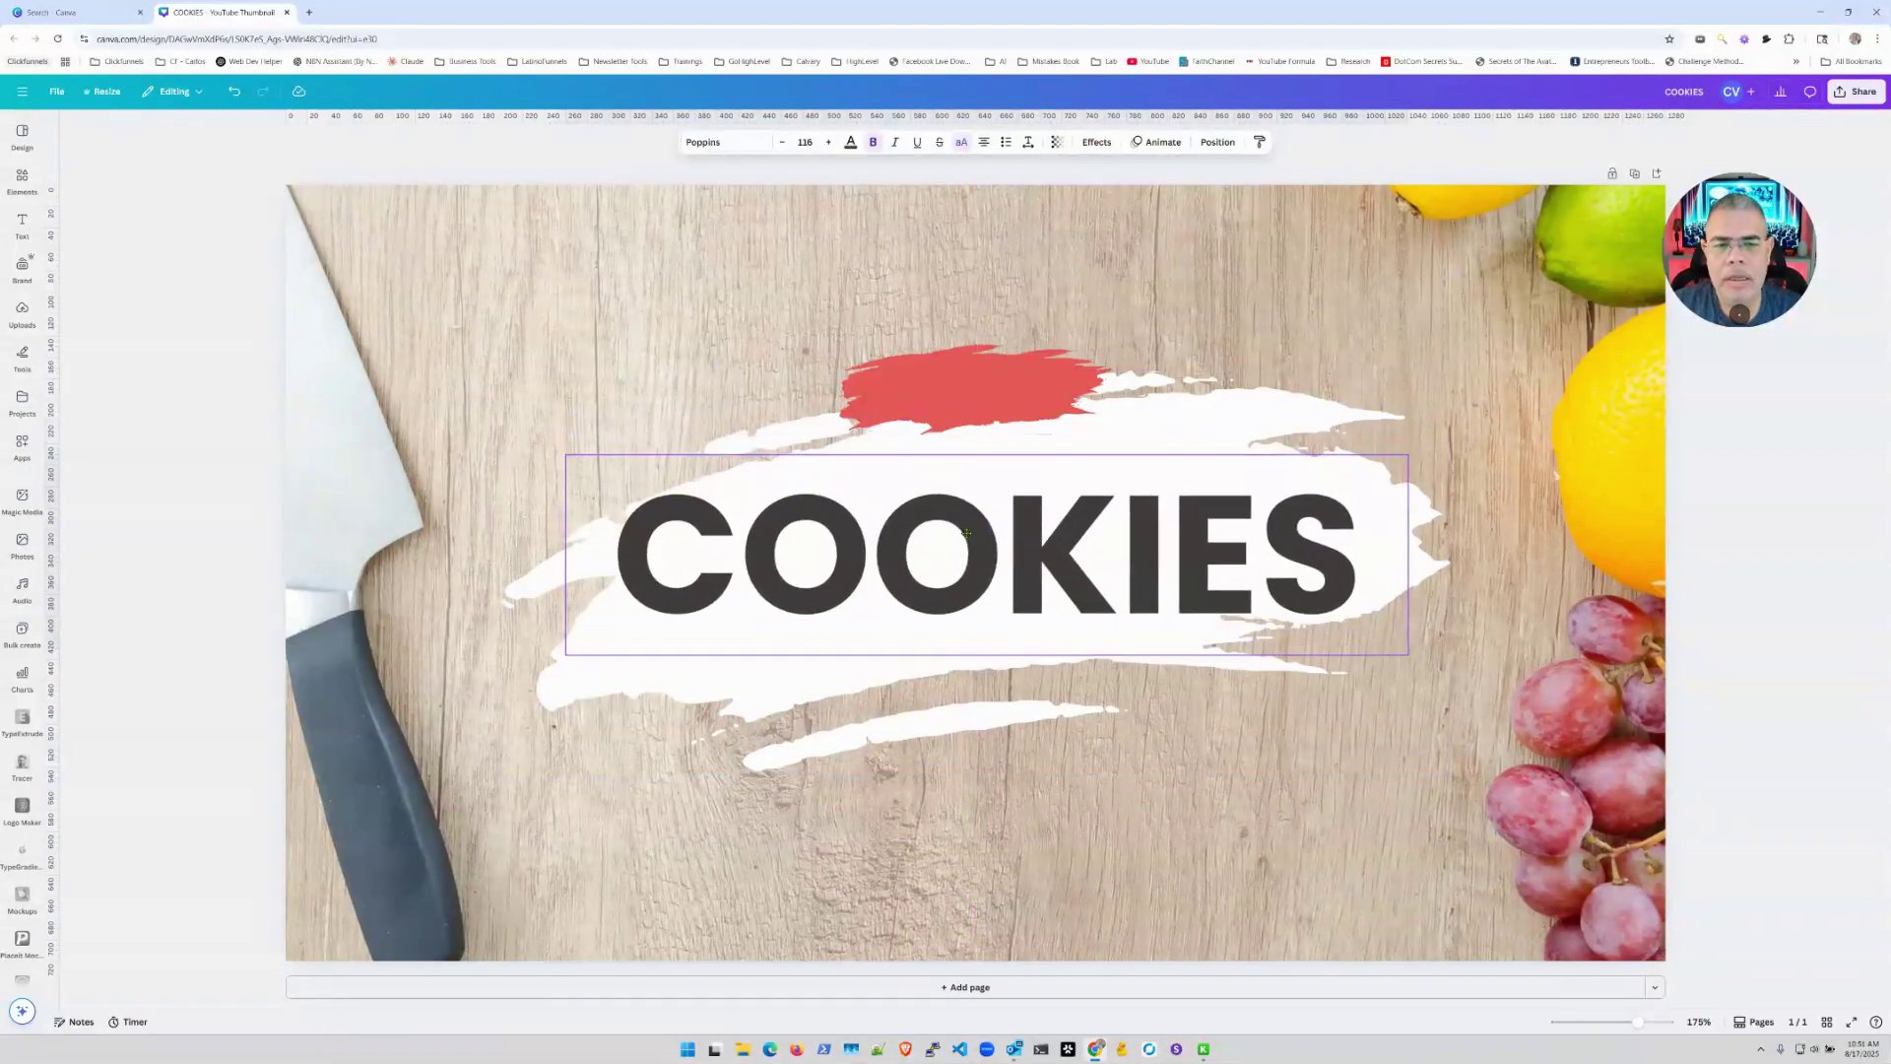
{"action": "mouse_move", "coordinate": [960, 382]}
{"action": "left_mouse_down"}
{"action": "mouse_move", "coordinate": [959, 412]}
{"action": "mouse_move", "coordinate": [972, 391]}
{"action": "left_mouse_up"}
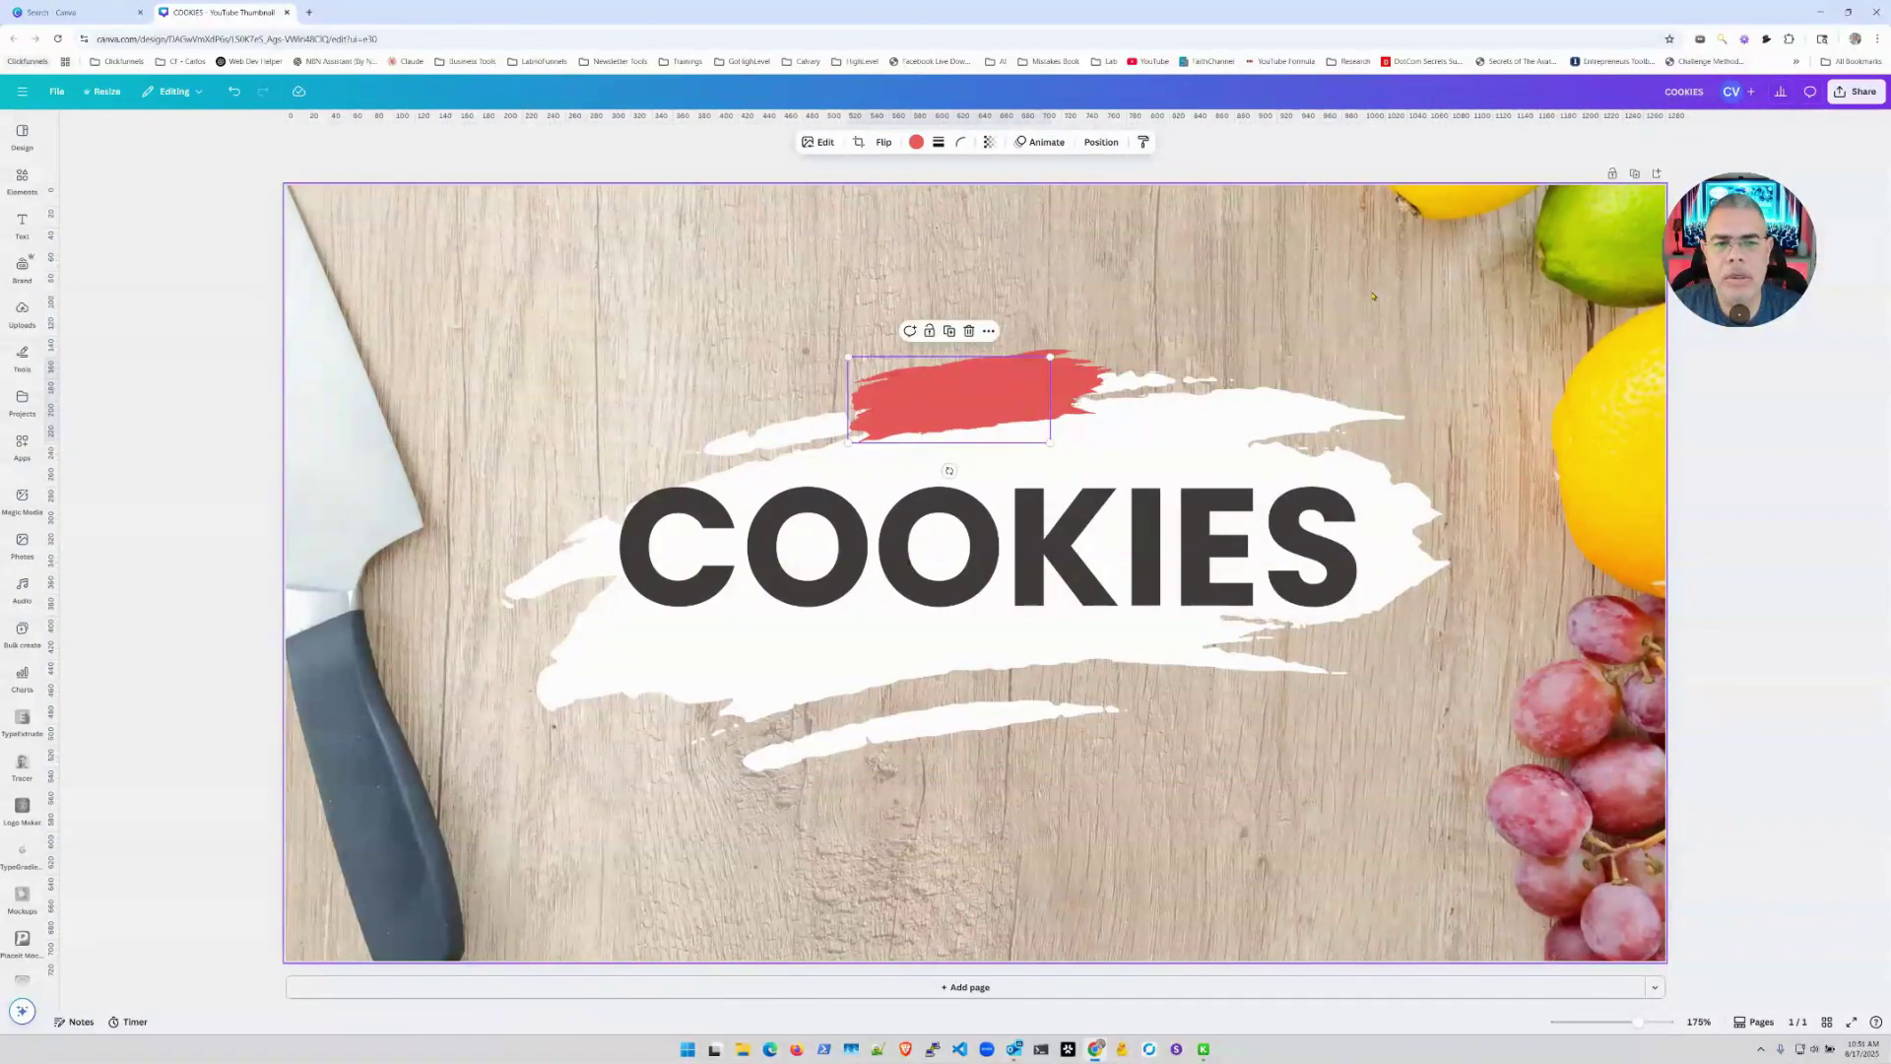
{"action": "left_click", "coordinate": [1165, 271]}
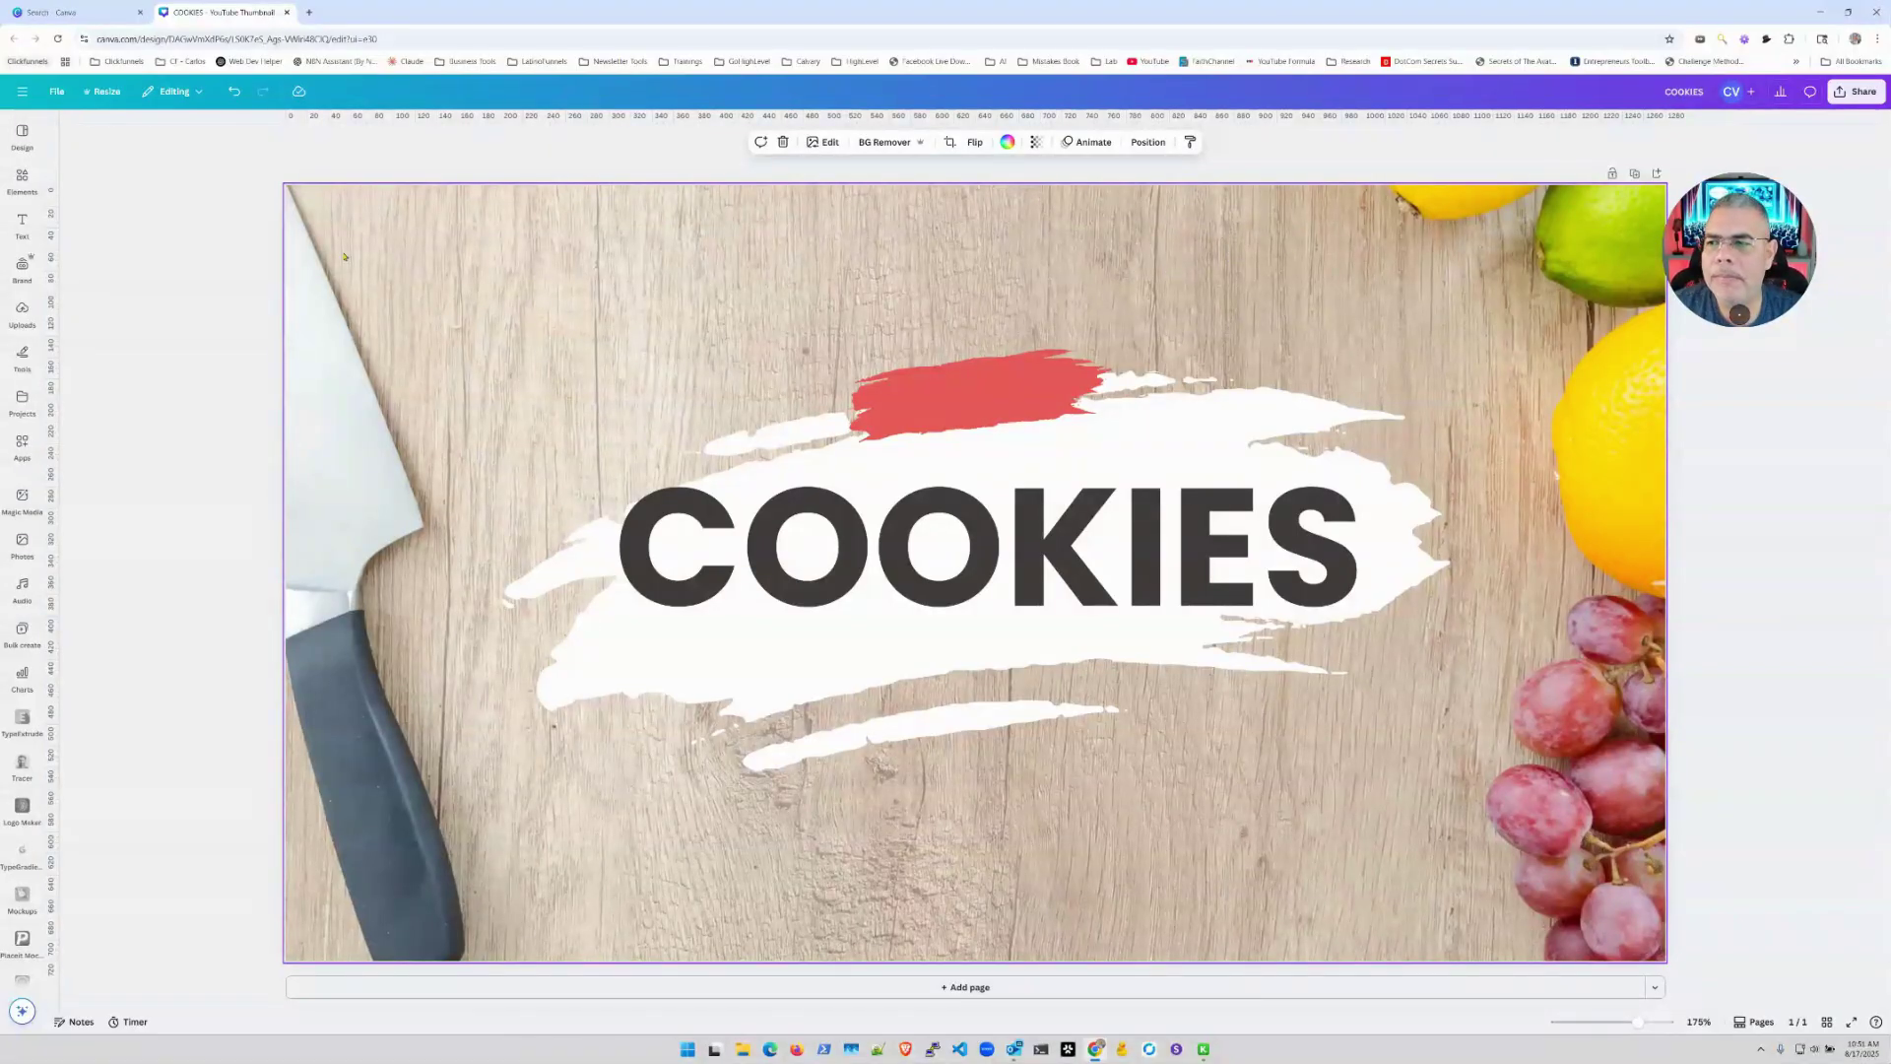
- Search the elements for "cookies" and add the photo of mixed cookies in a wooden tray to the design
{"action": "left_click", "coordinate": [21, 177]}
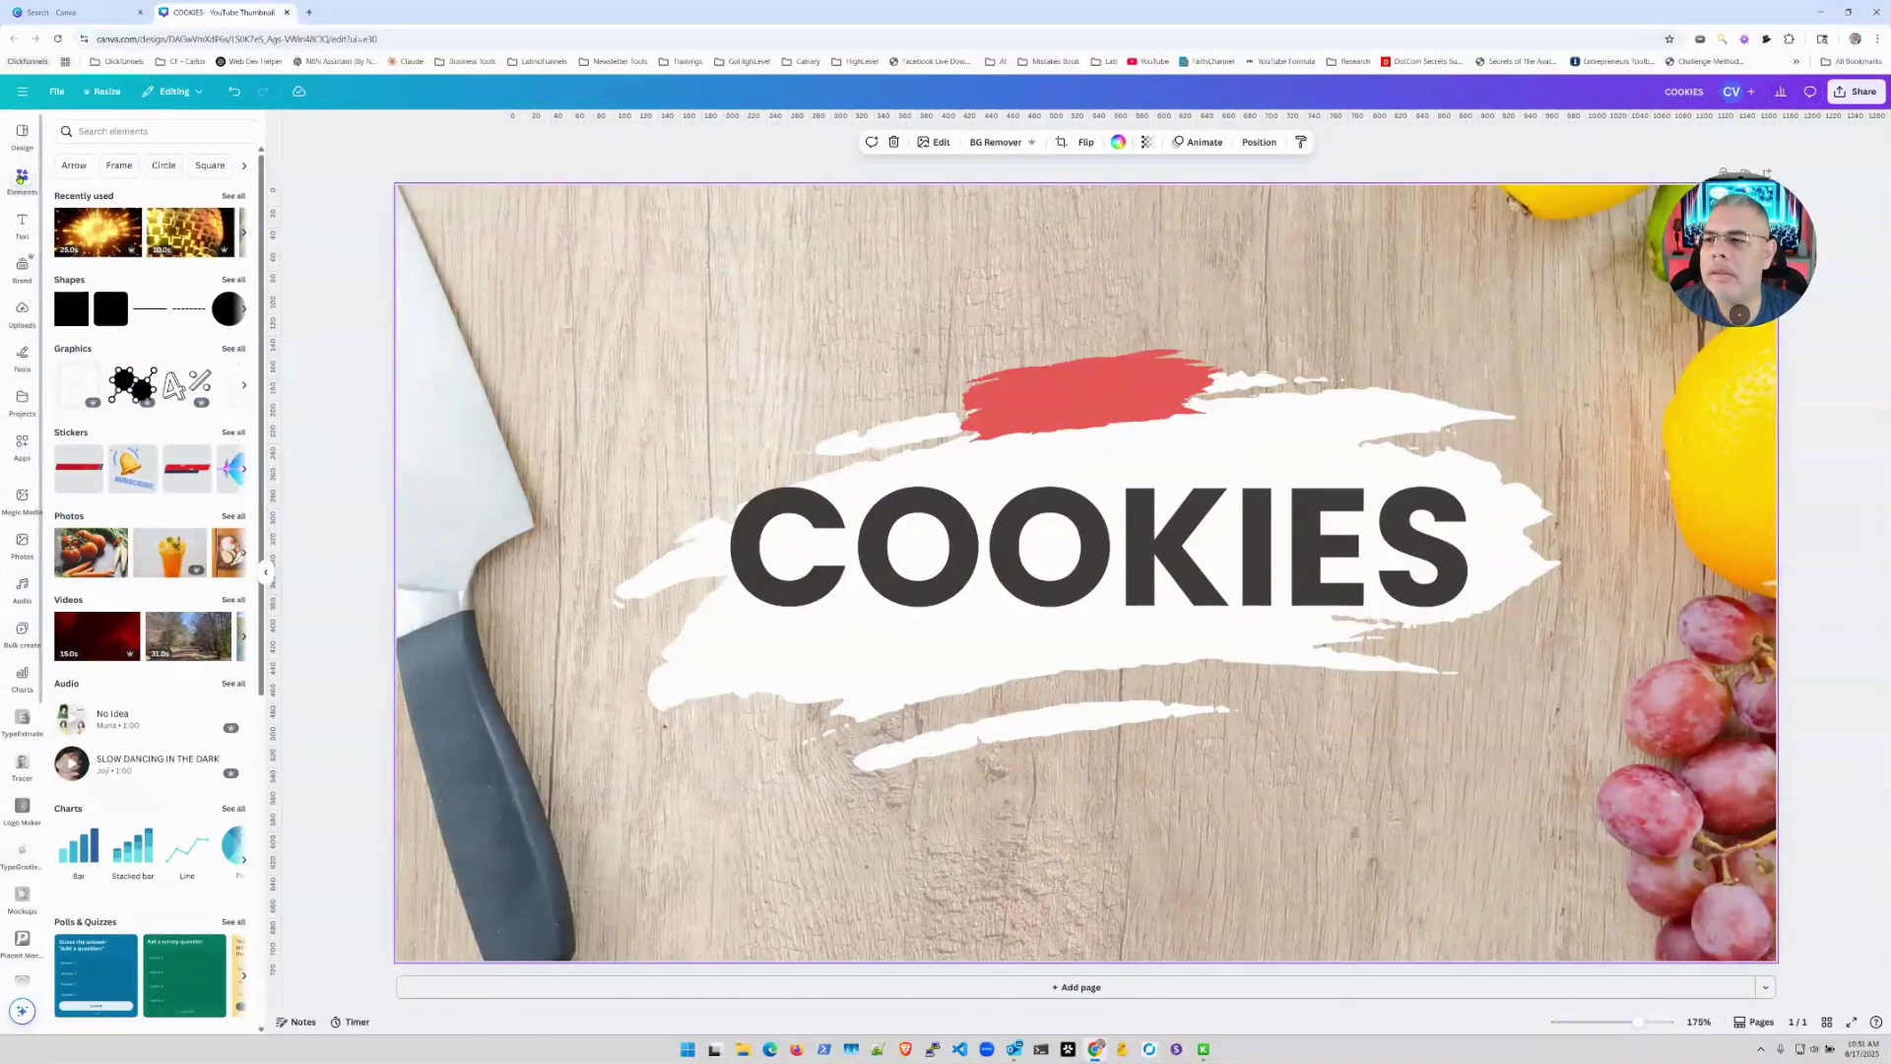
{"action": "left_click", "coordinate": [139, 130]}
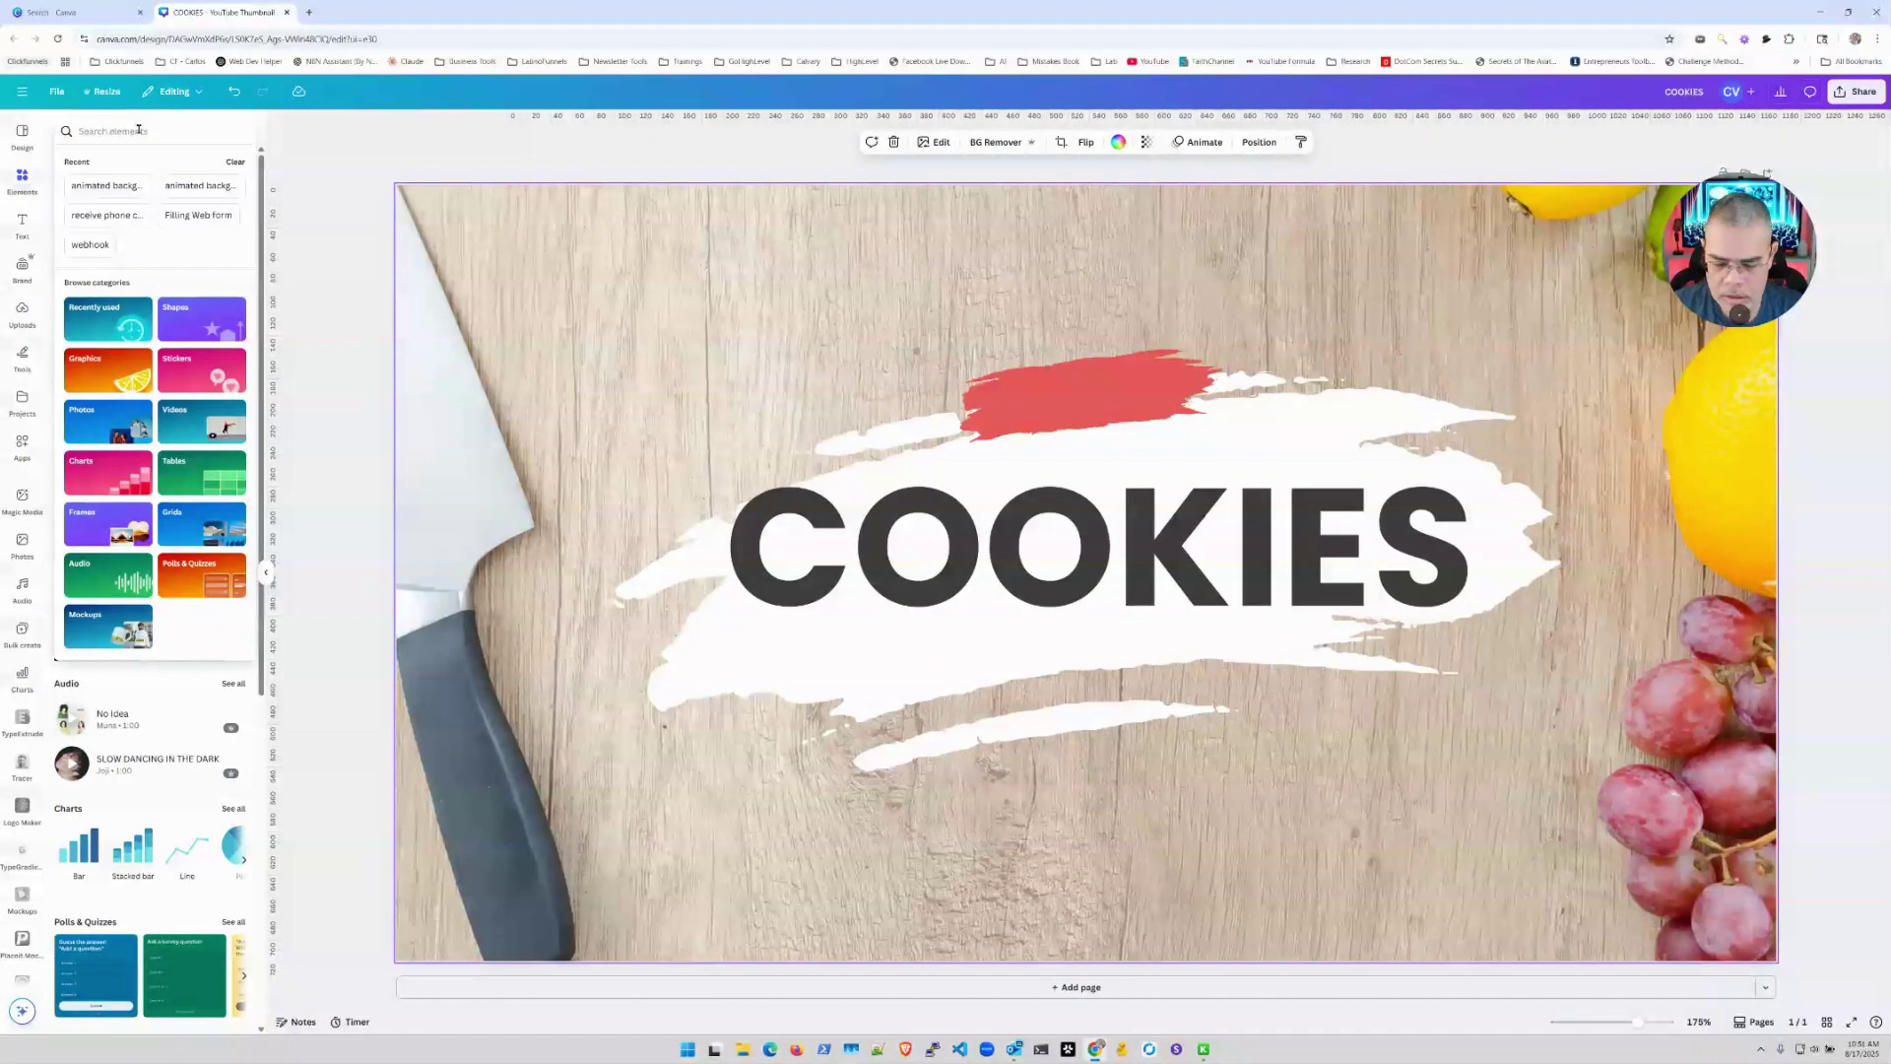
{"action": "type", "text": "cookies"}
{"action": "key", "text": "Return"}
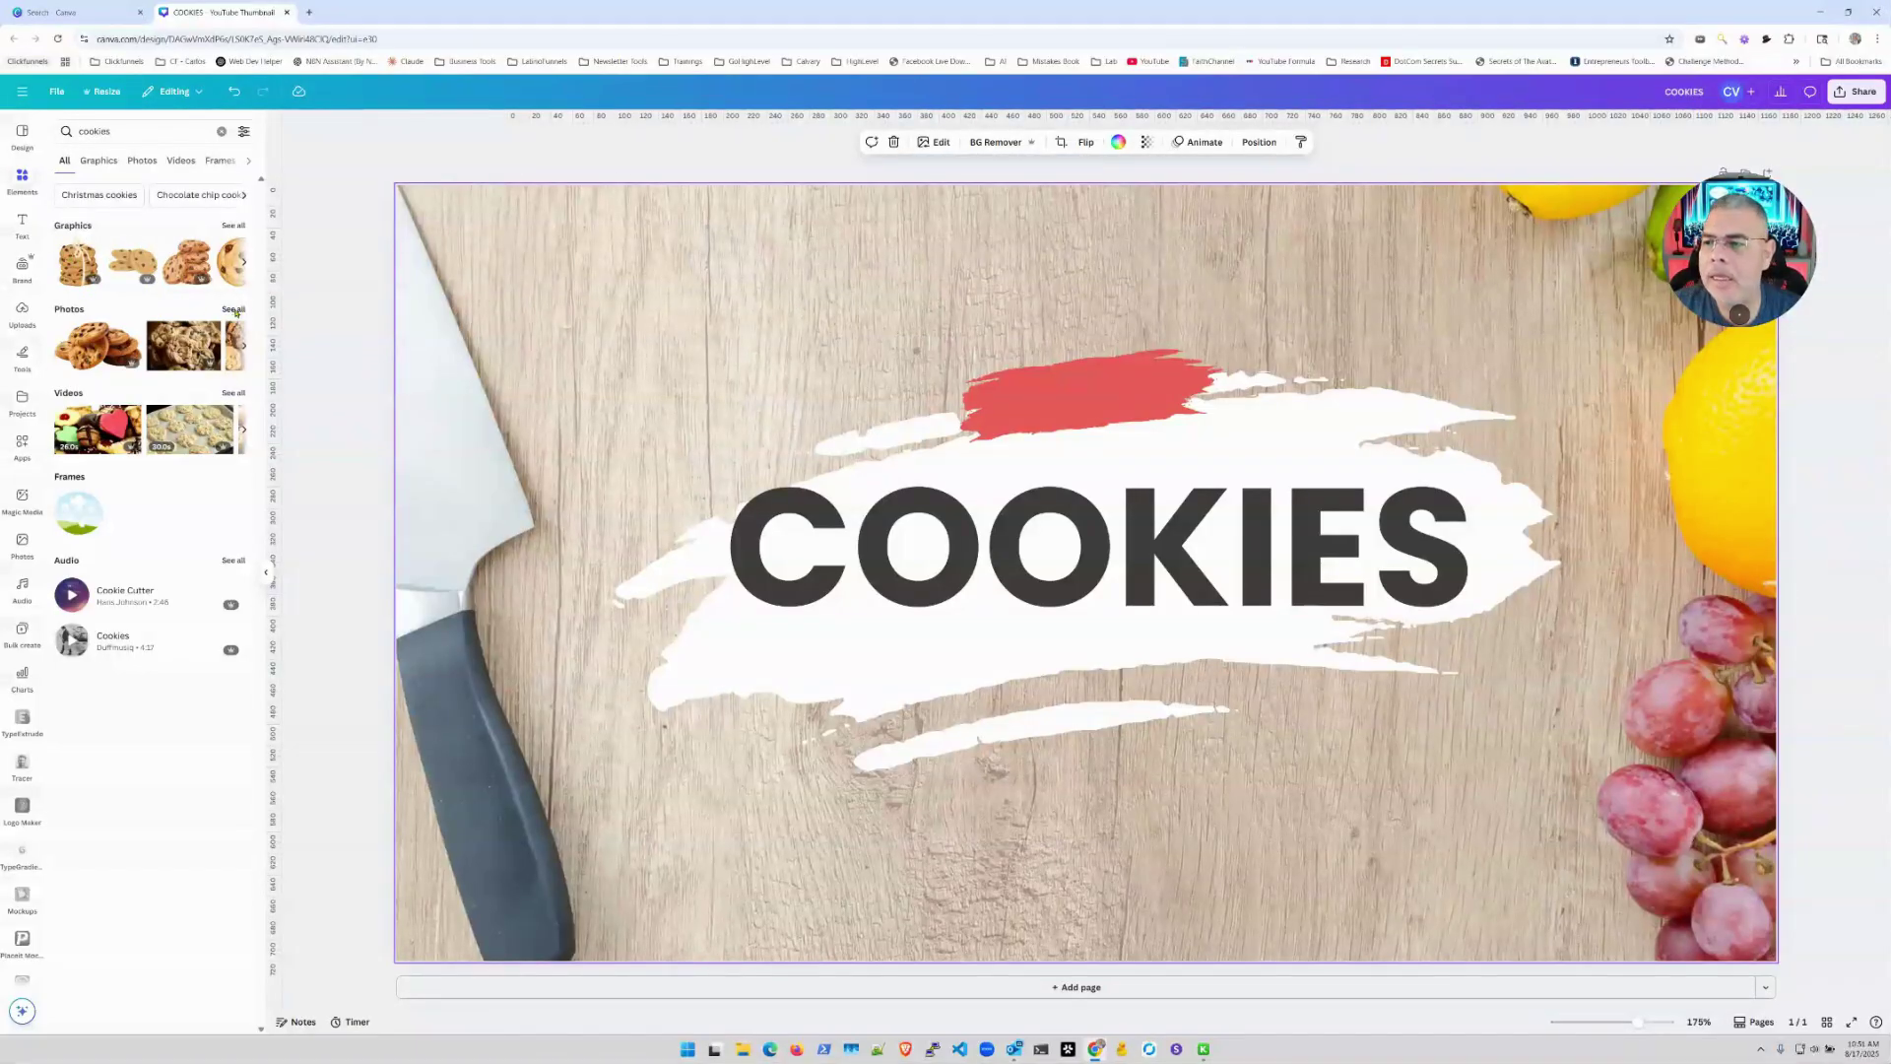
{"action": "left_click", "coordinate": [234, 310]}
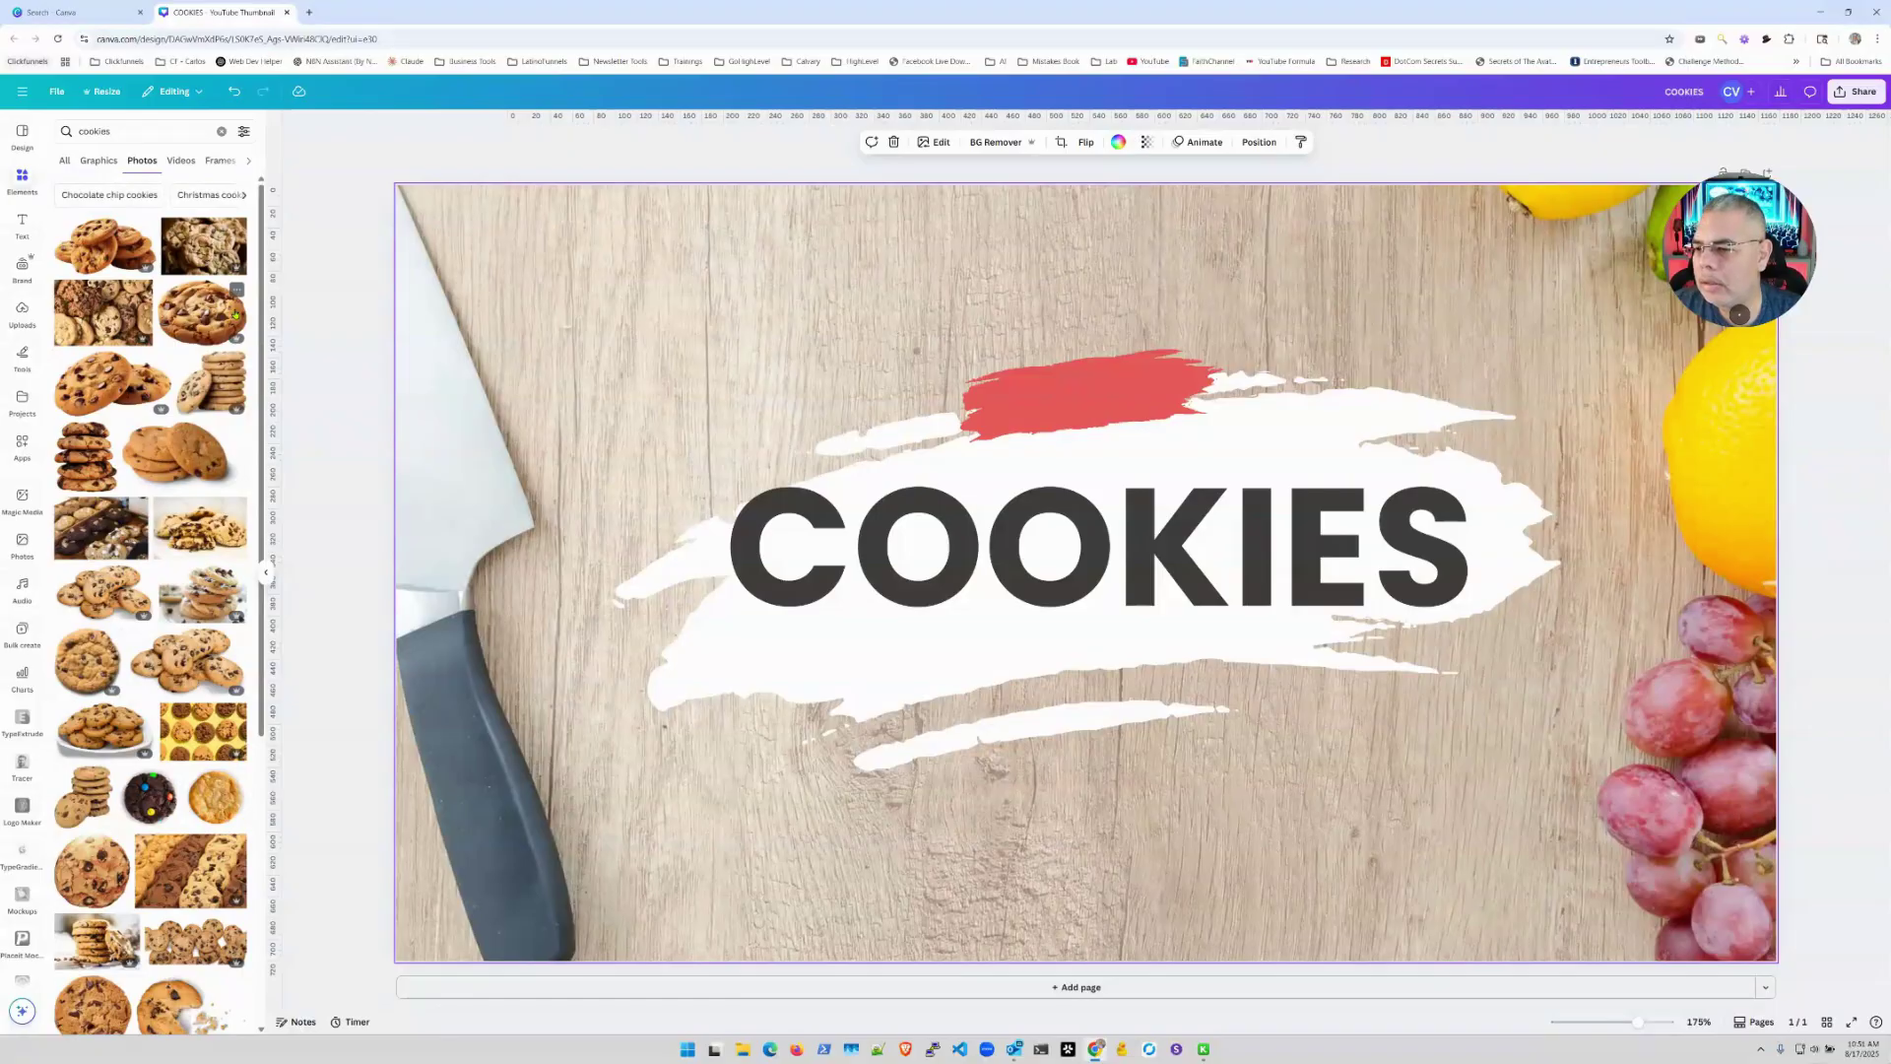
{"action": "left_click", "coordinate": [126, 515]}
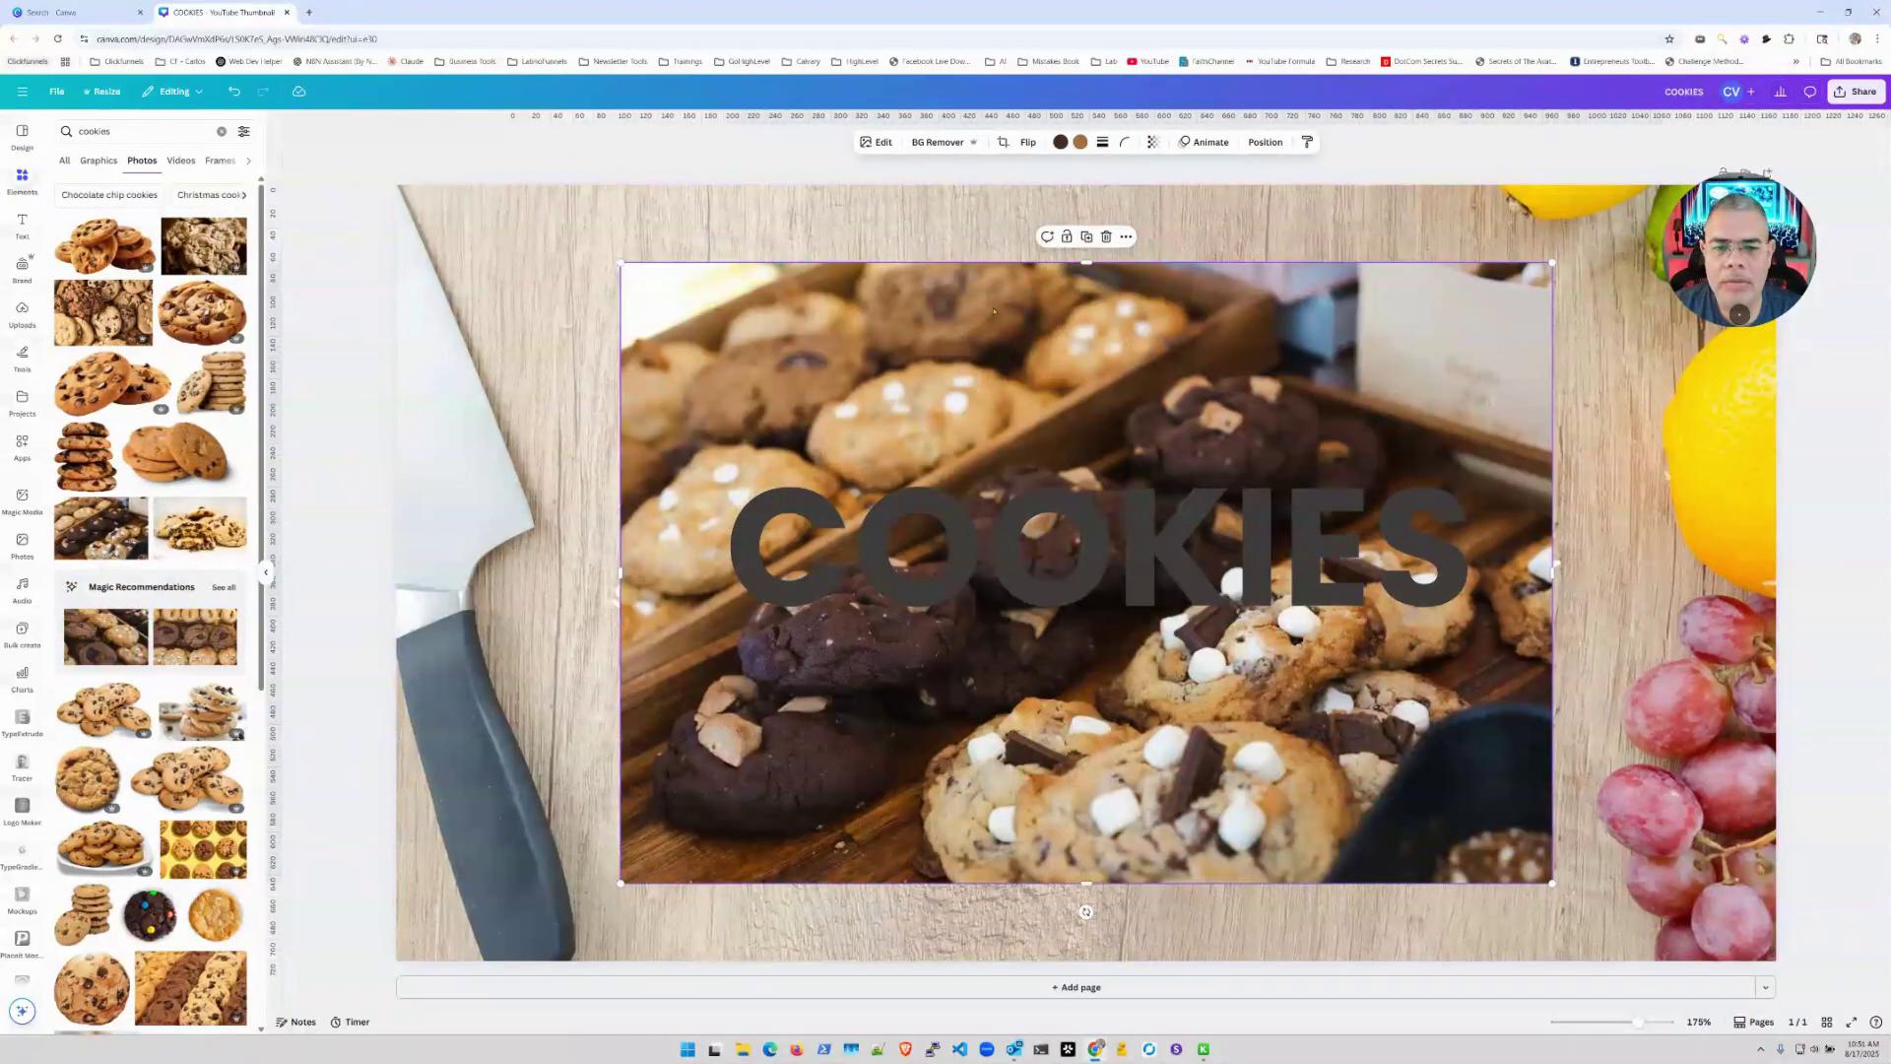
- Replace the page background with the cookie tray photo
{"action": "left_click_drag", "start_coordinate": [1049, 334], "coordinate": [941, 285]}
{"action": "right_click", "coordinate": [880, 290]}
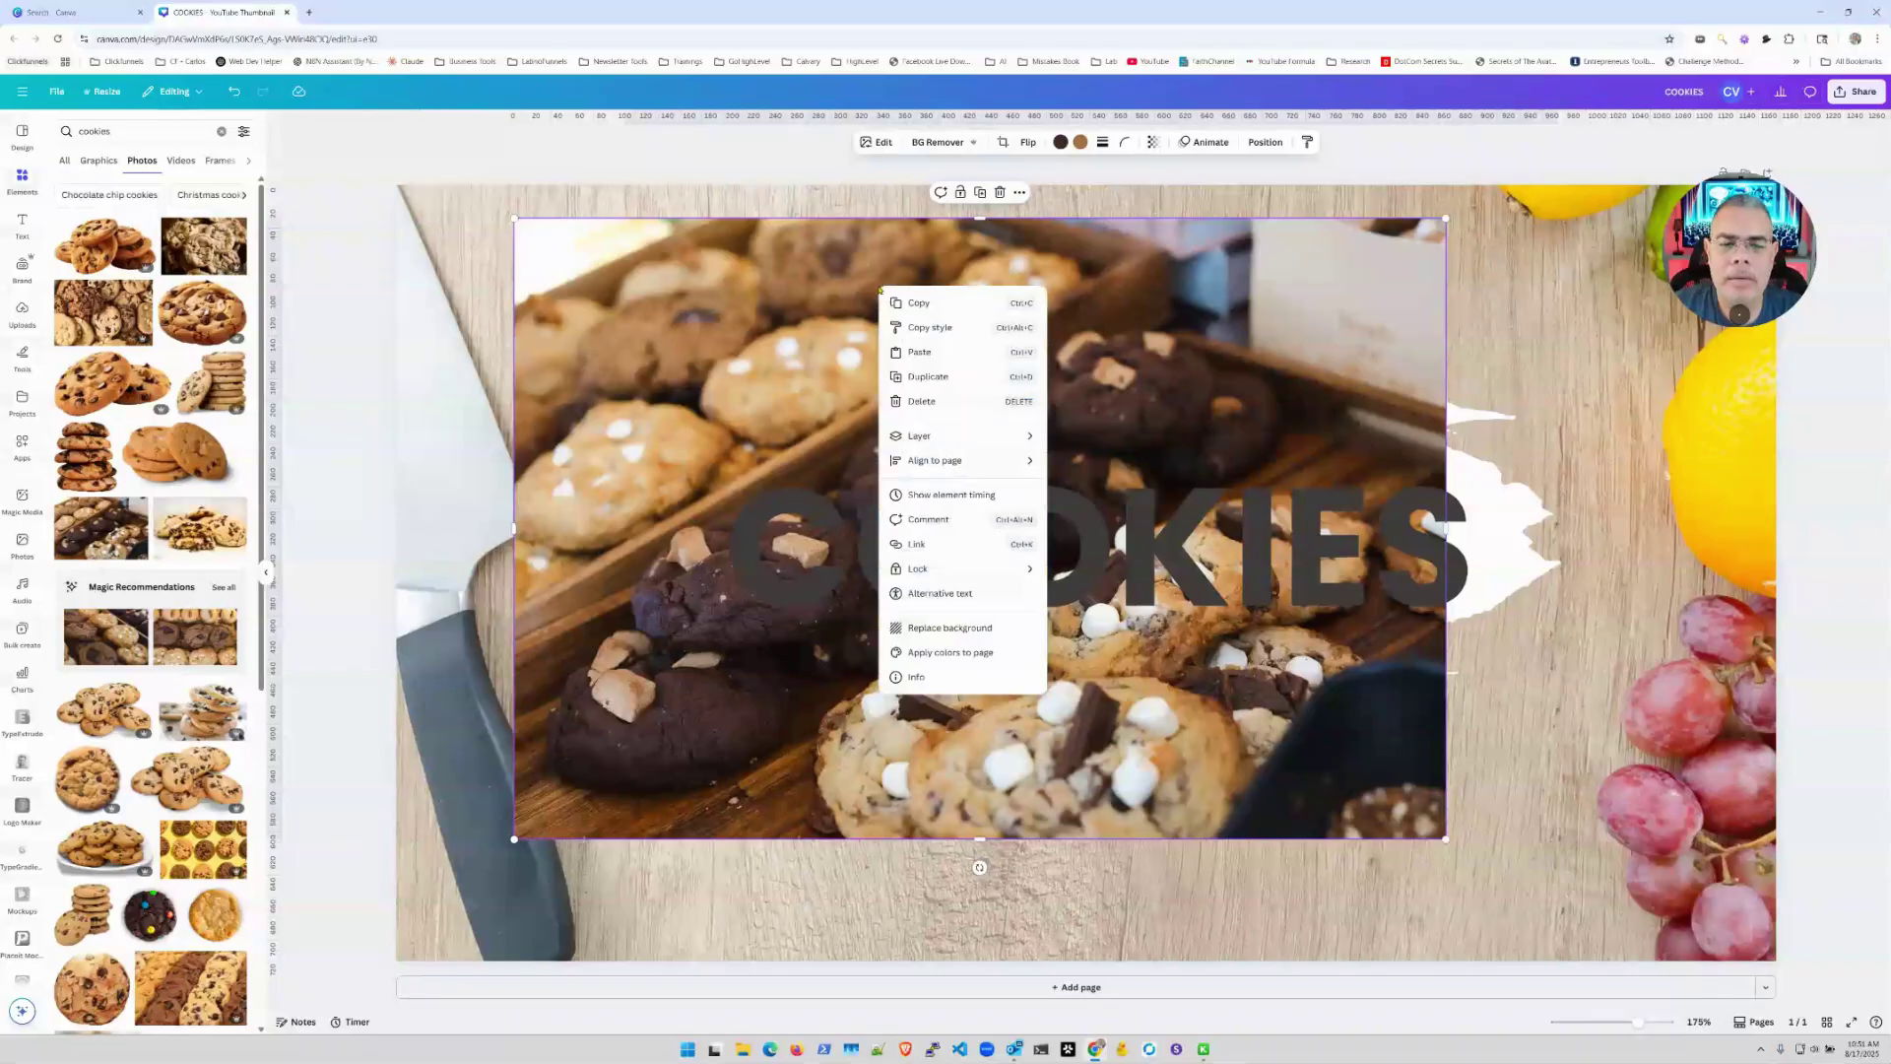
{"action": "left_click", "coordinate": [958, 628]}
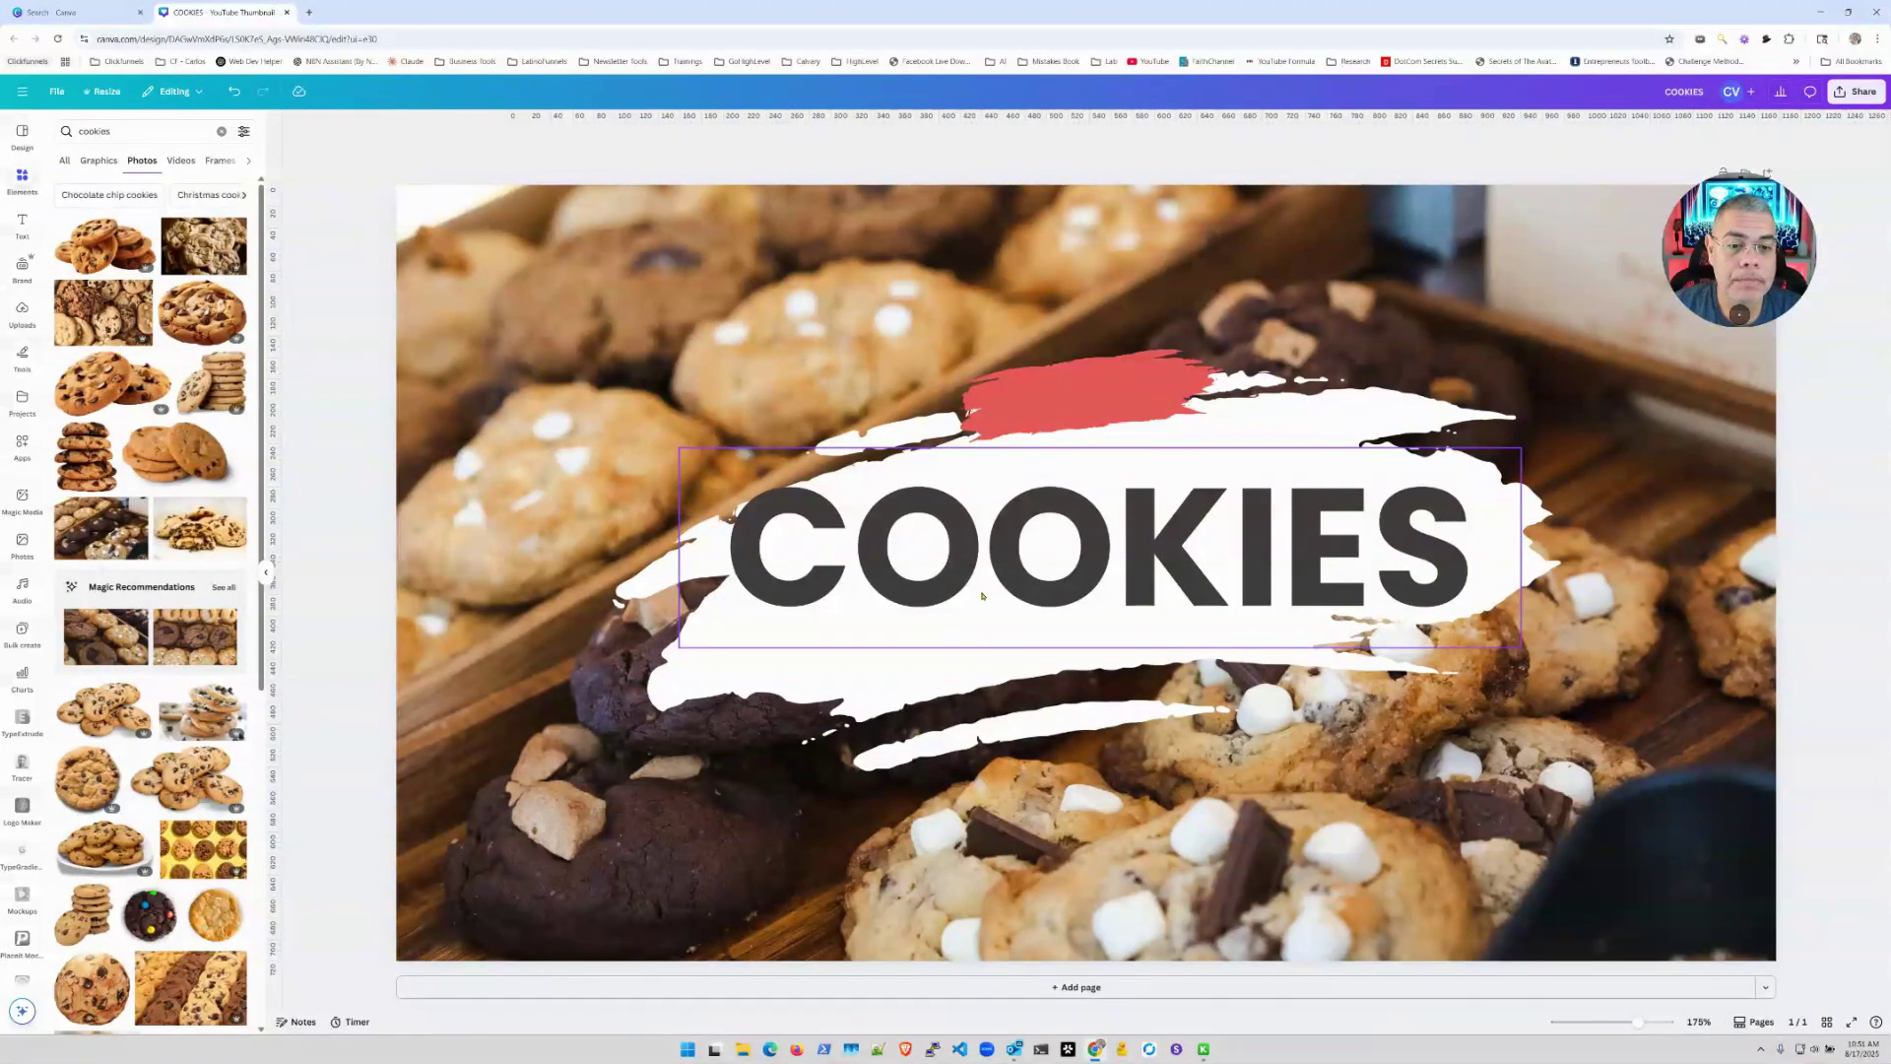
- Remove the red brush shapes above the COOKIES heading
{"action": "left_click", "coordinate": [1063, 401]}
{"action": "left_click_drag", "start_coordinate": [1063, 401], "coordinate": [1125, 394]}
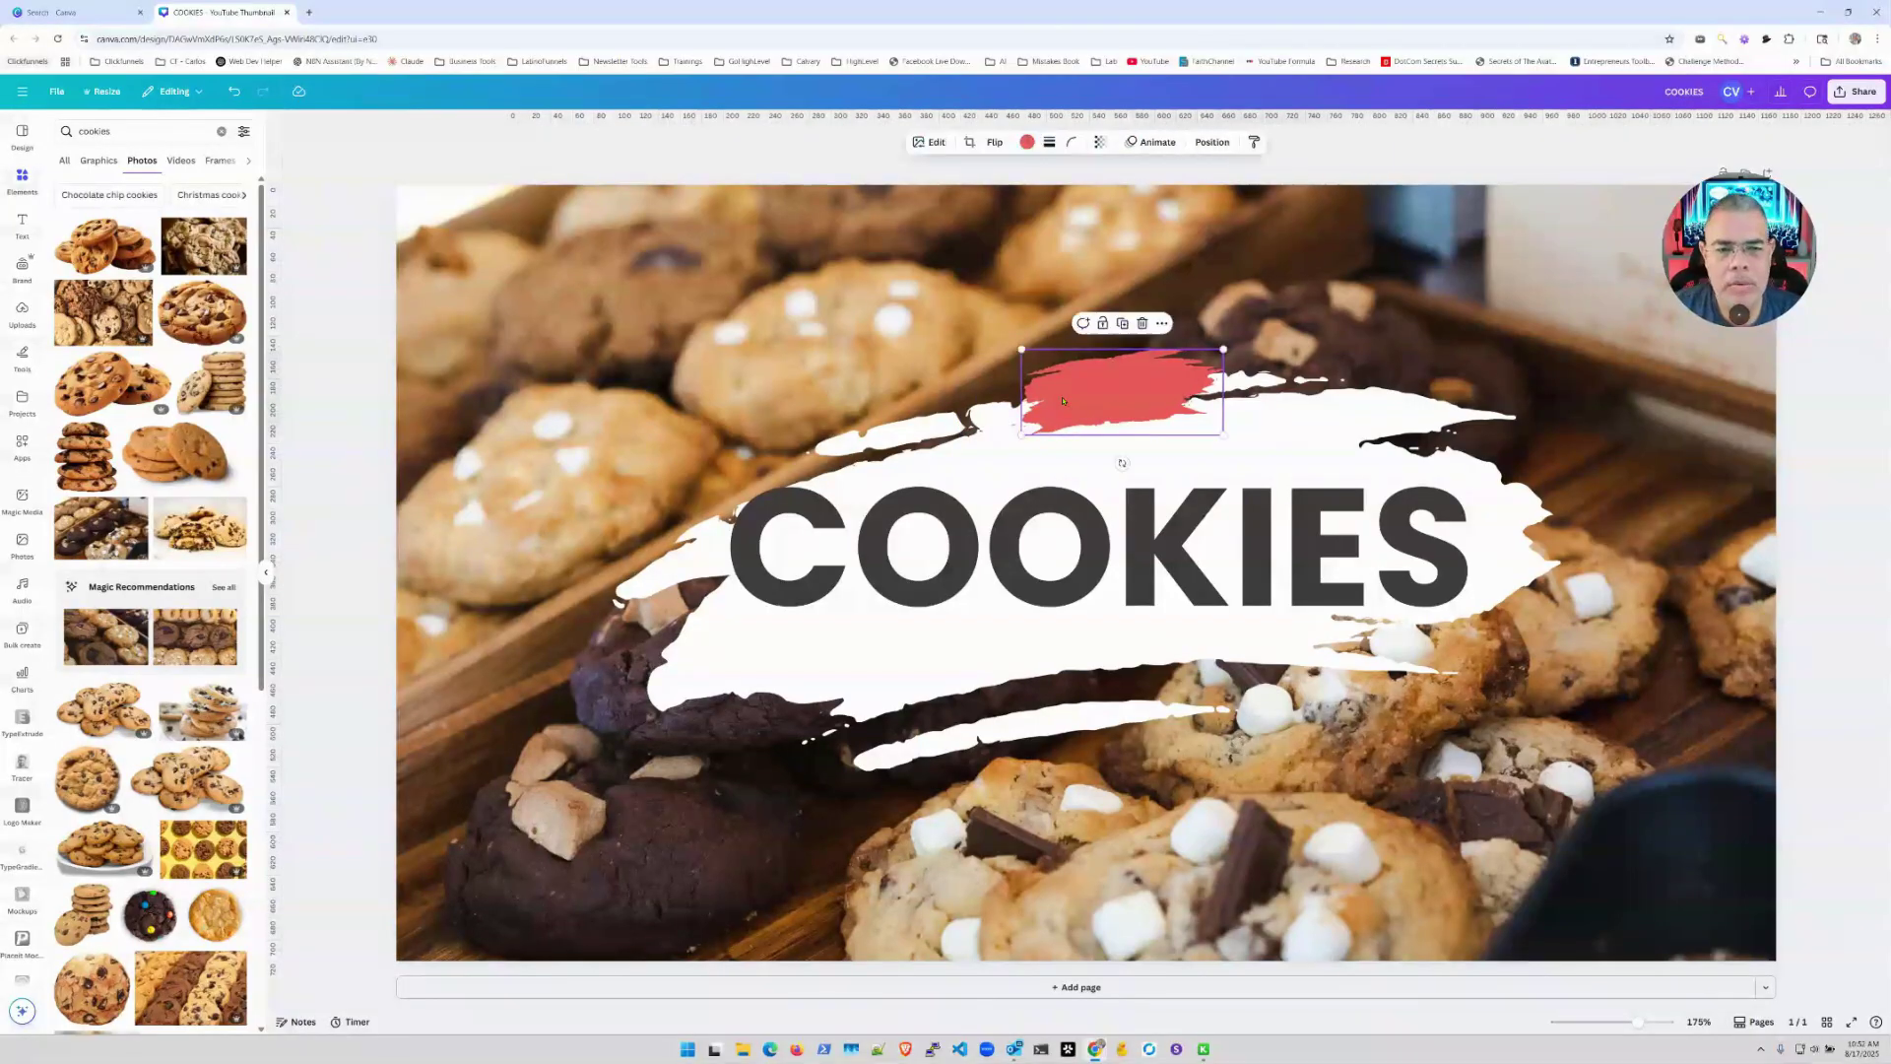
{"action": "key", "text": "Delete"}
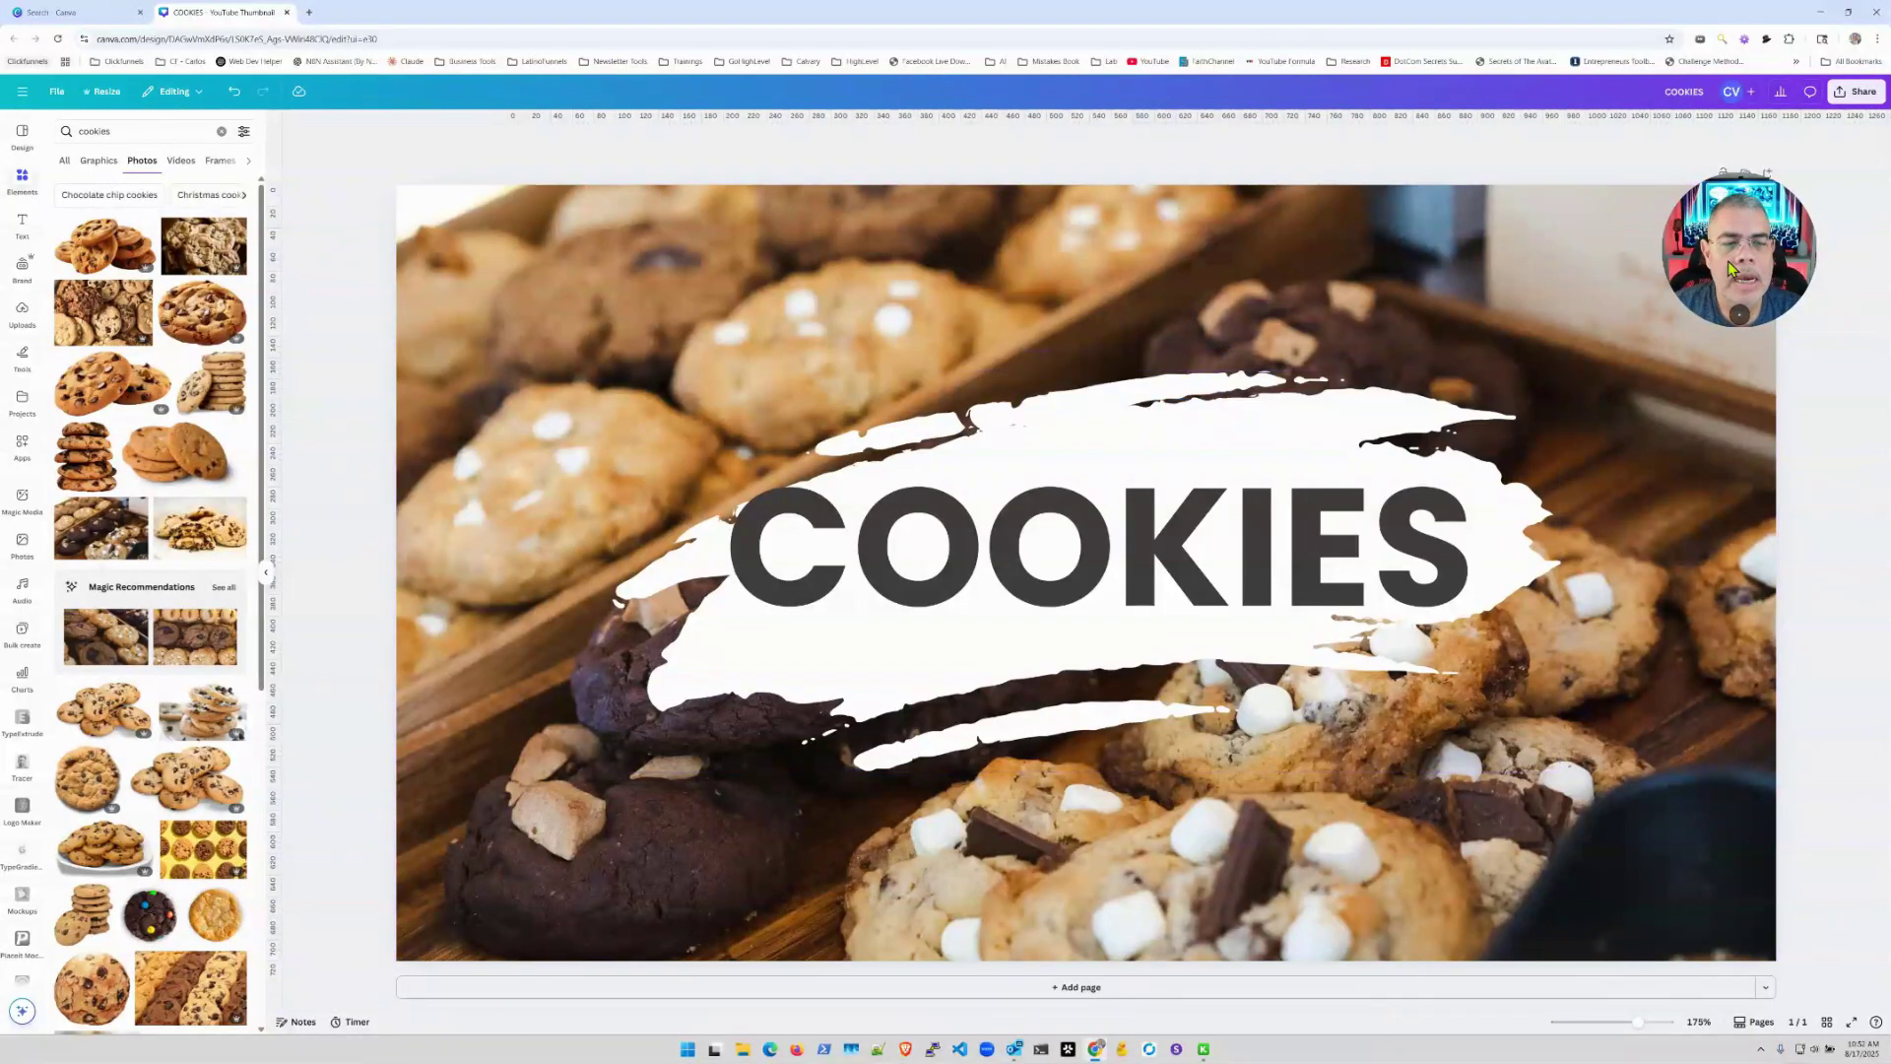
- Rename the design as "Courses Thumbnails"
{"action": "left_click_drag", "start_coordinate": [1728, 262], "coordinate": [330, 216]}
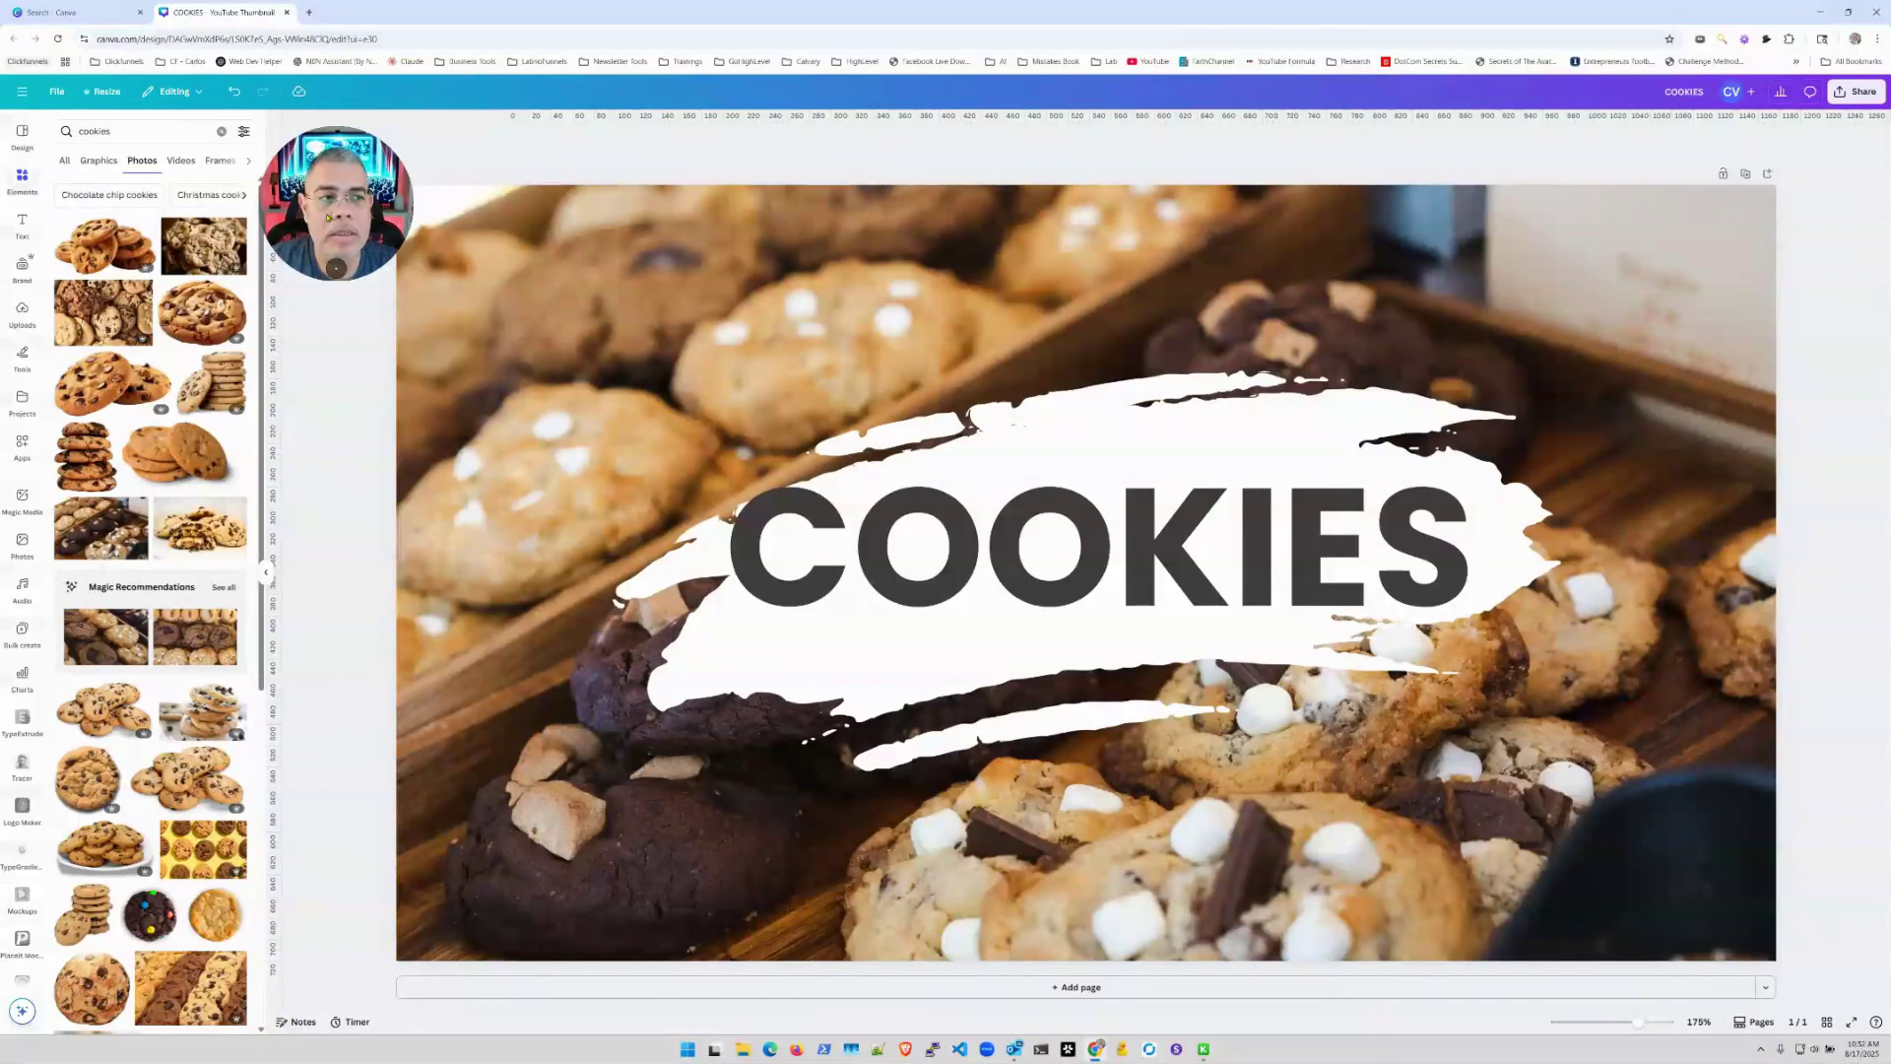
{"action": "left_click", "coordinate": [1685, 91]}
{"action": "type", "text": "Co"}
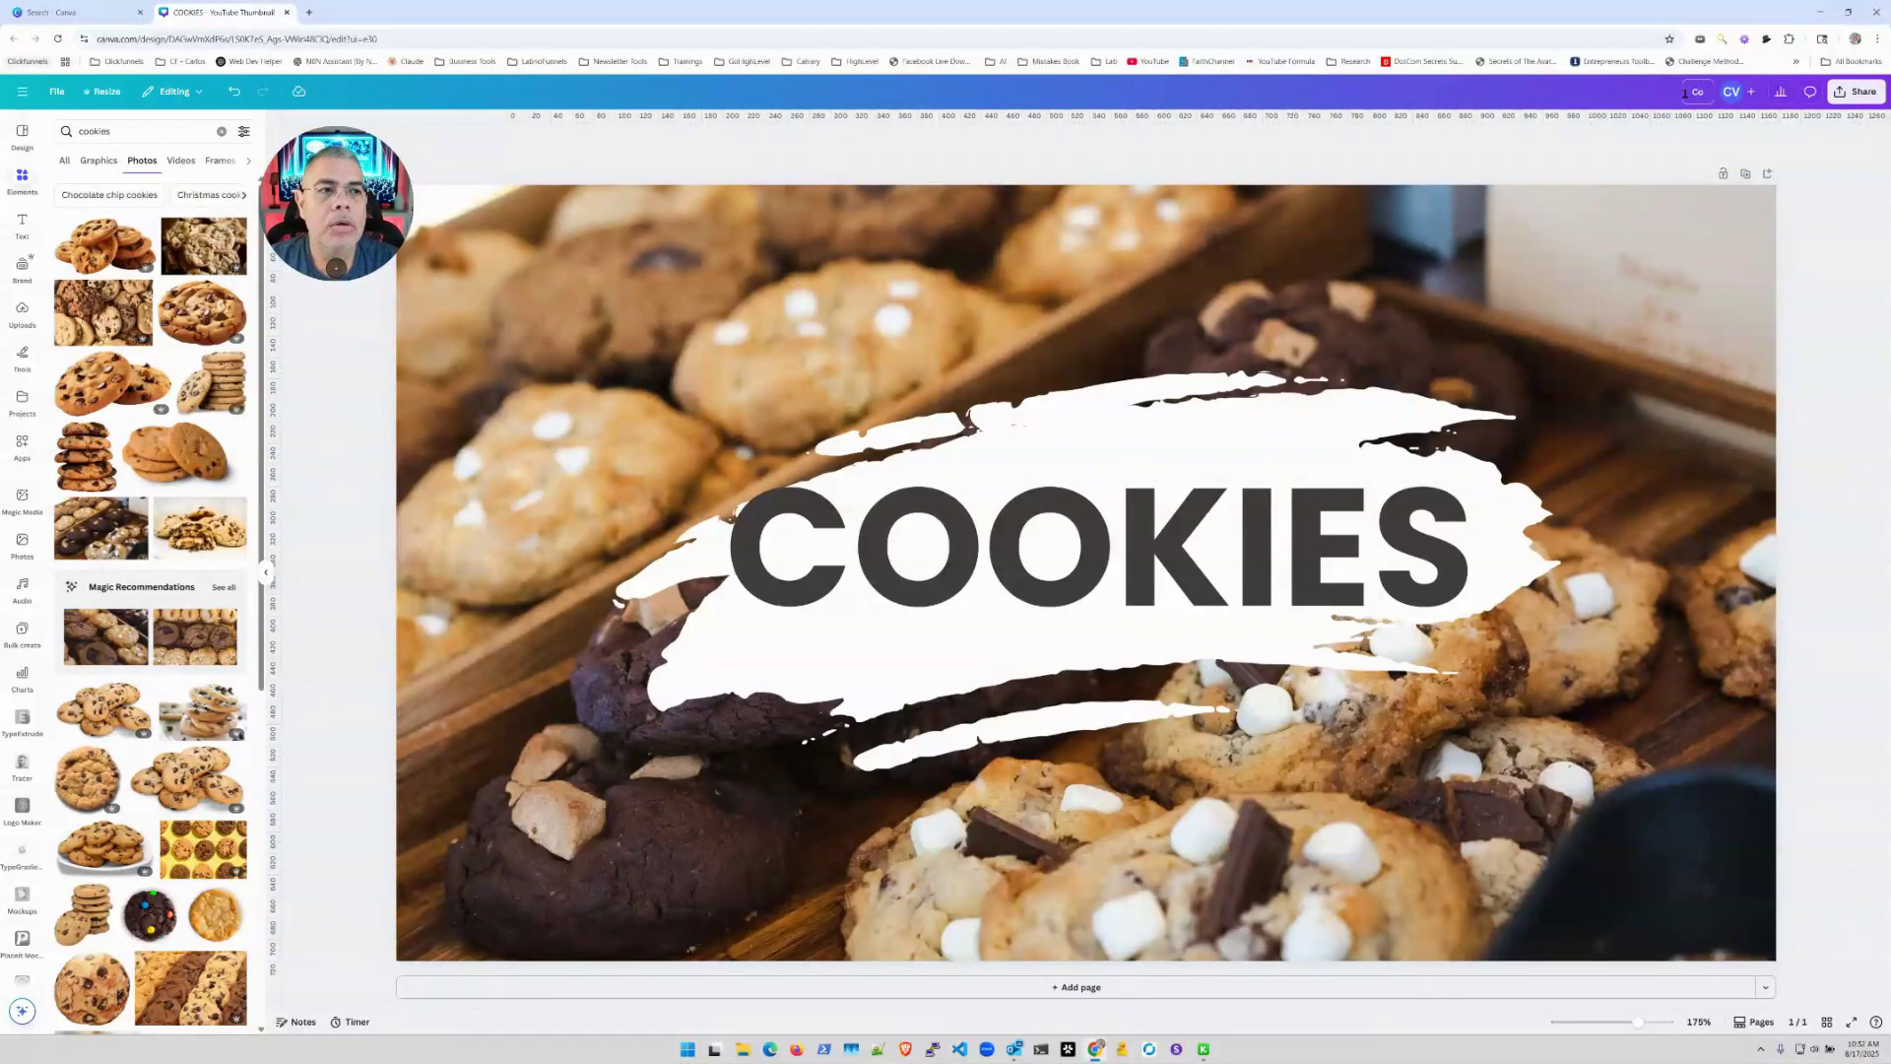
{"action": "type", "text": "urses Team"}
{"action": "type", "text": "bnails"}
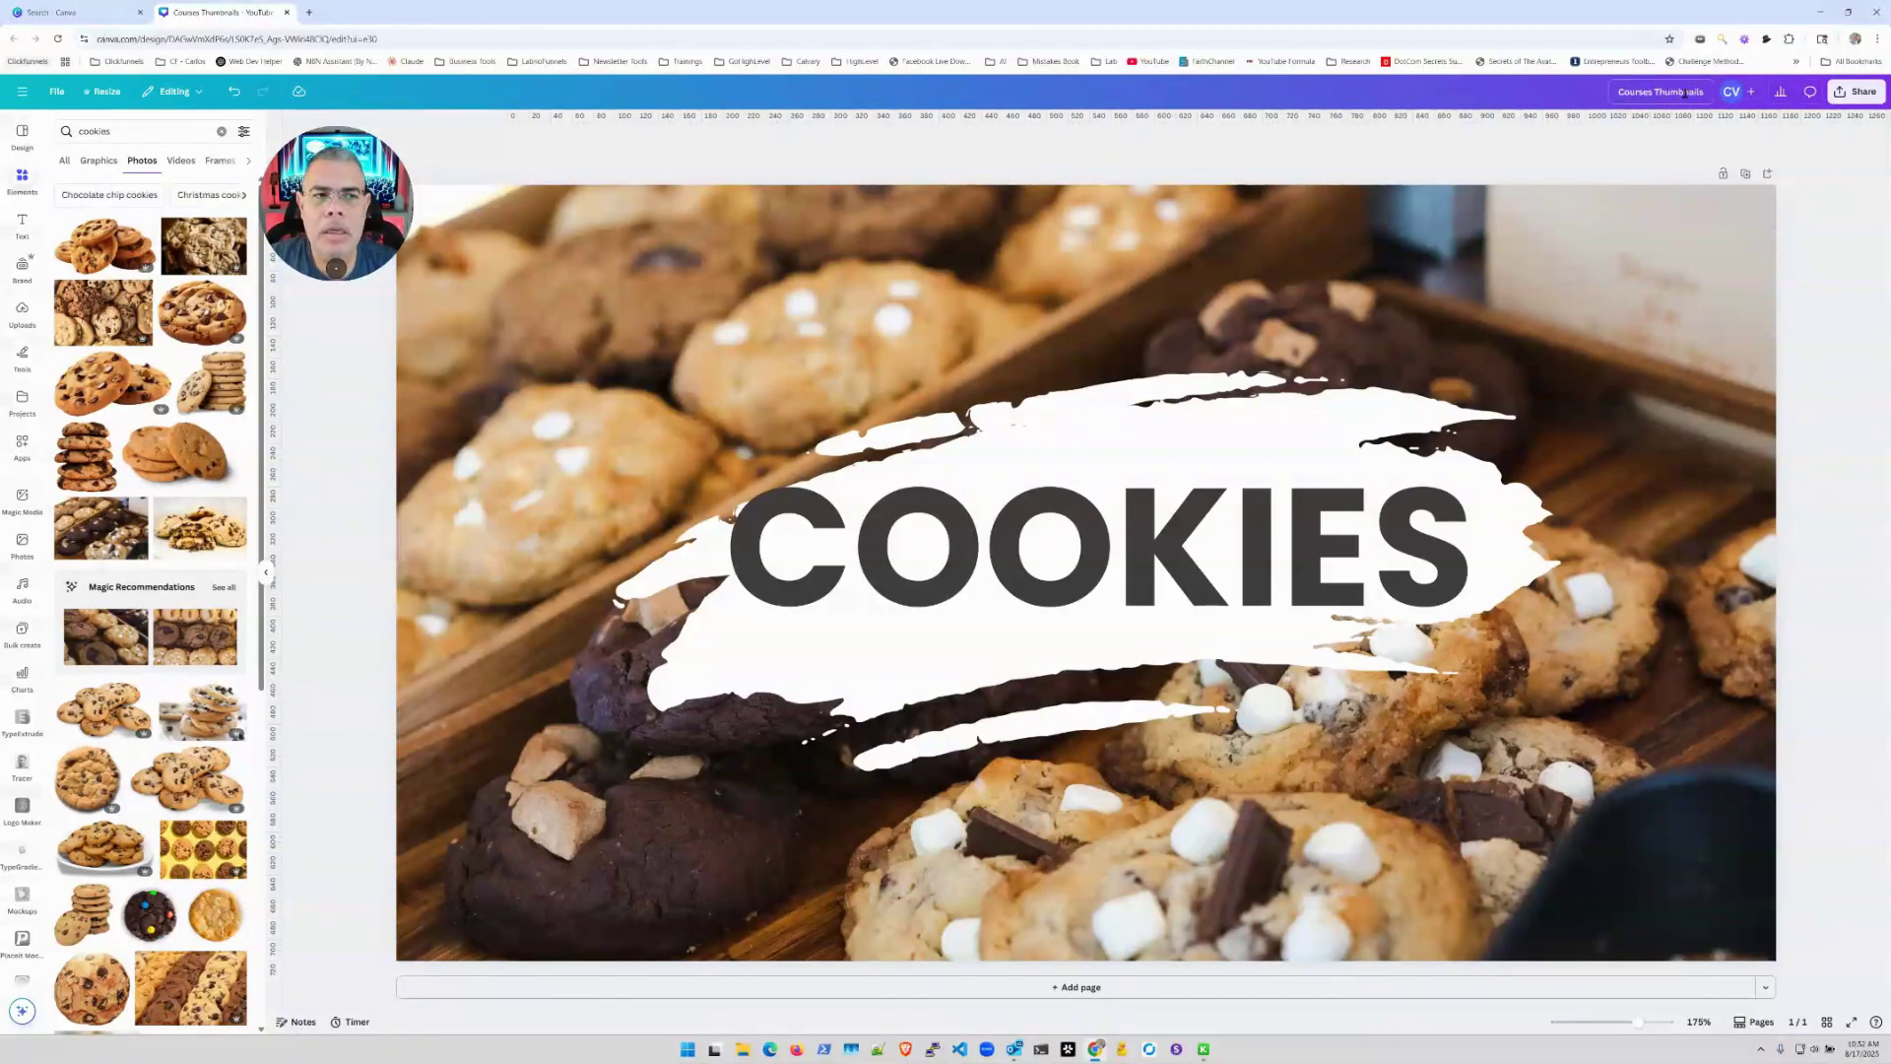
- Open the design's download settings and choose JPG as the file type
{"action": "left_click", "coordinate": [1852, 95]}
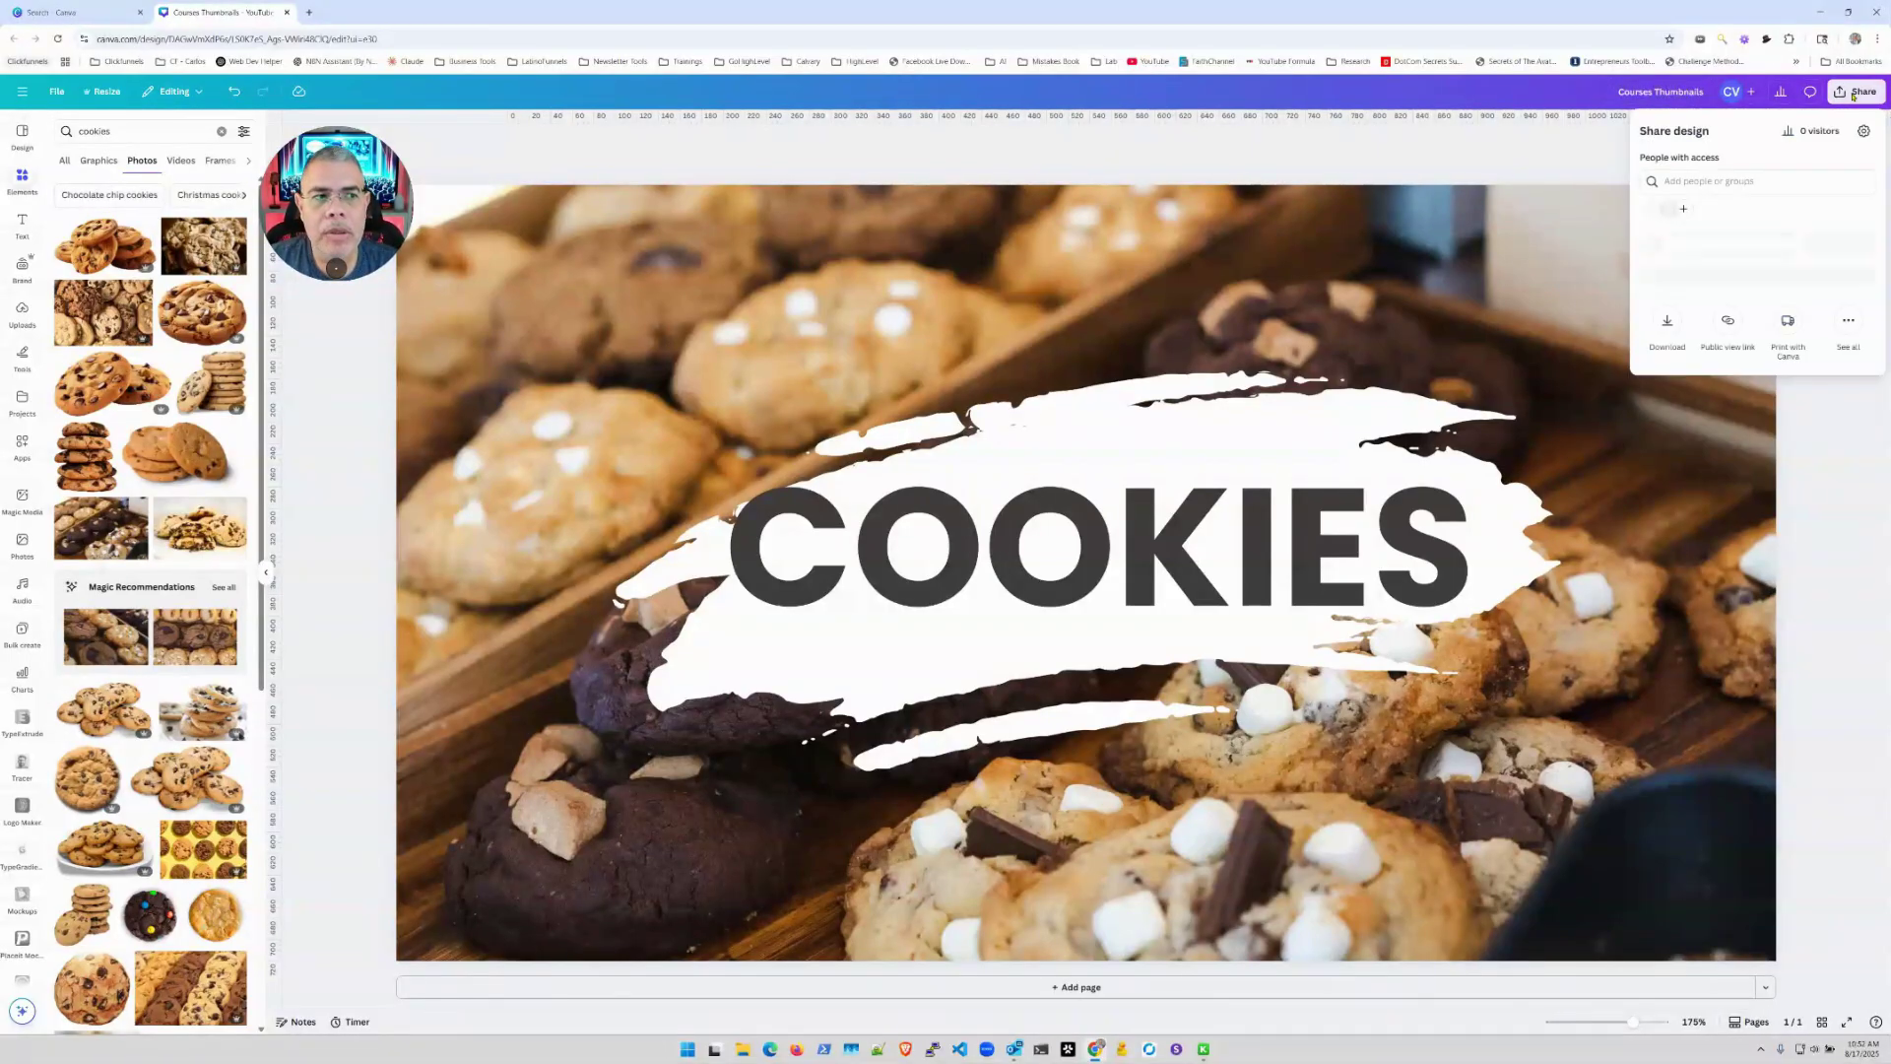
{"action": "left_click", "coordinate": [1669, 346]}
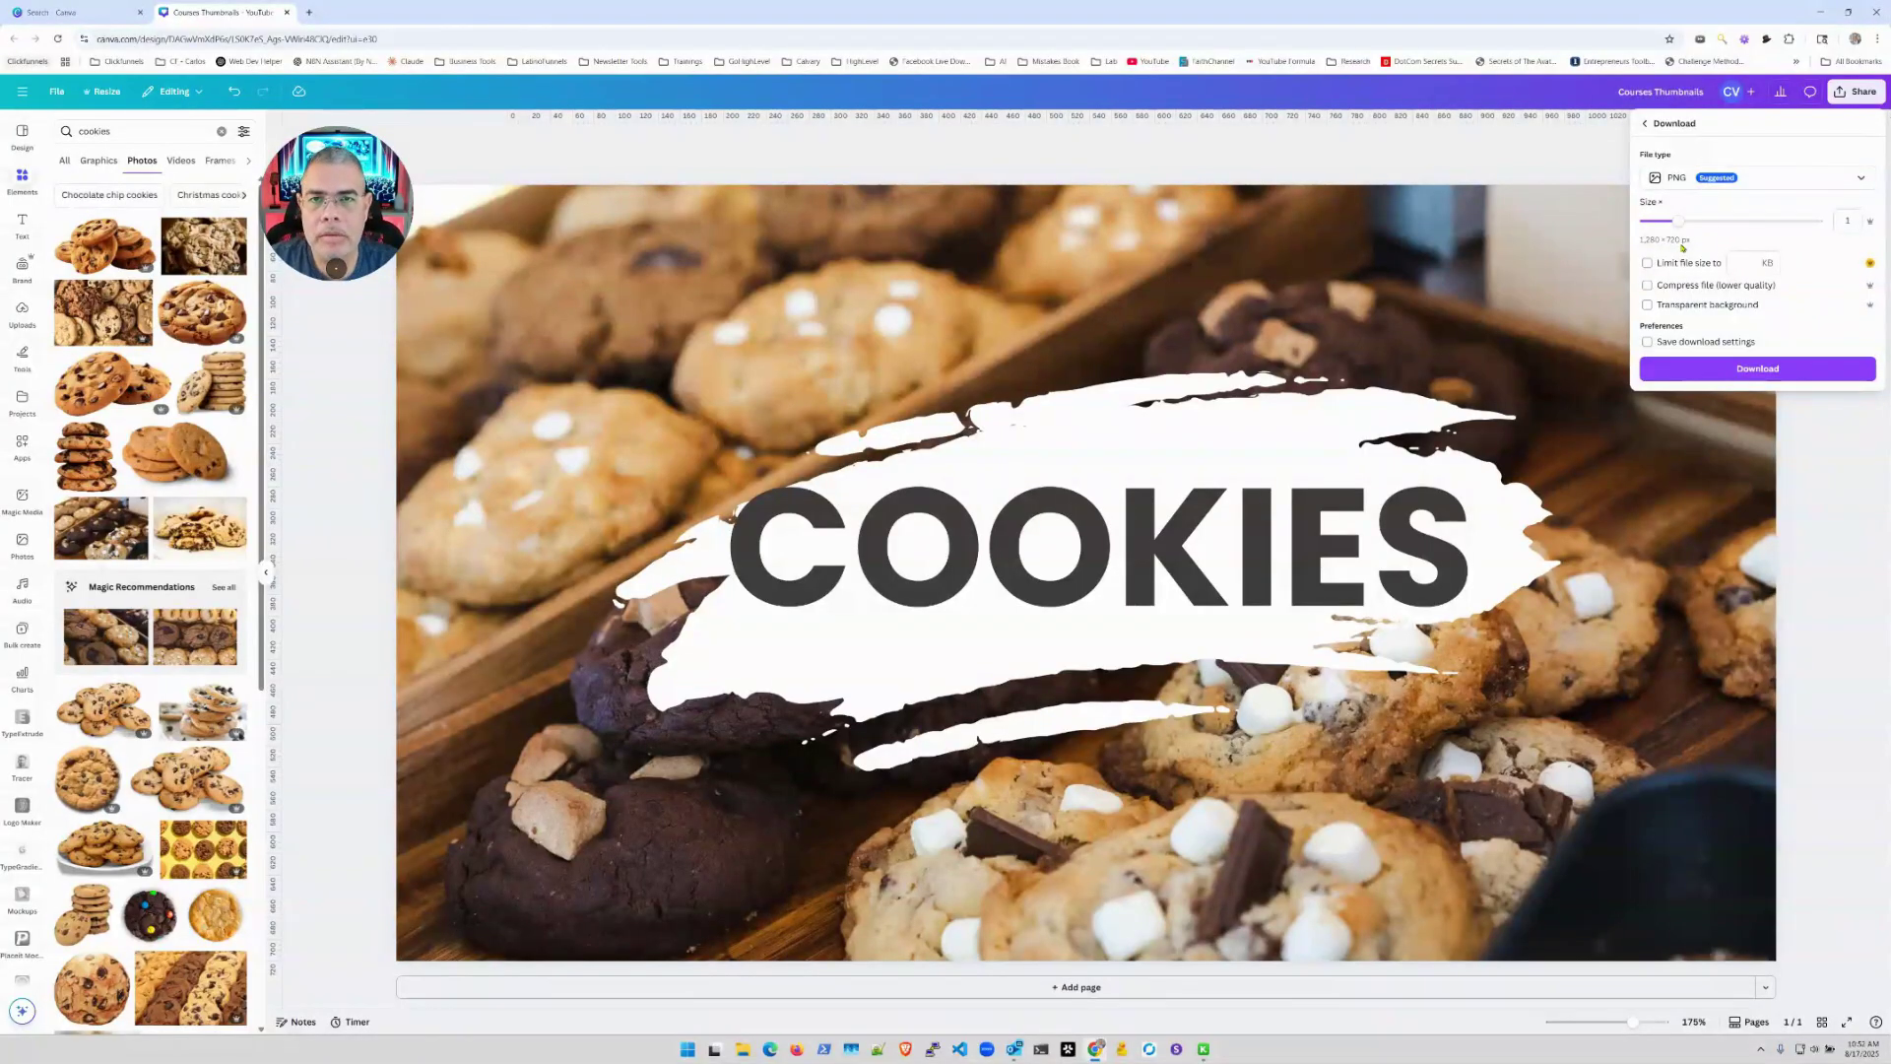
{"action": "left_click", "coordinate": [1843, 177]}
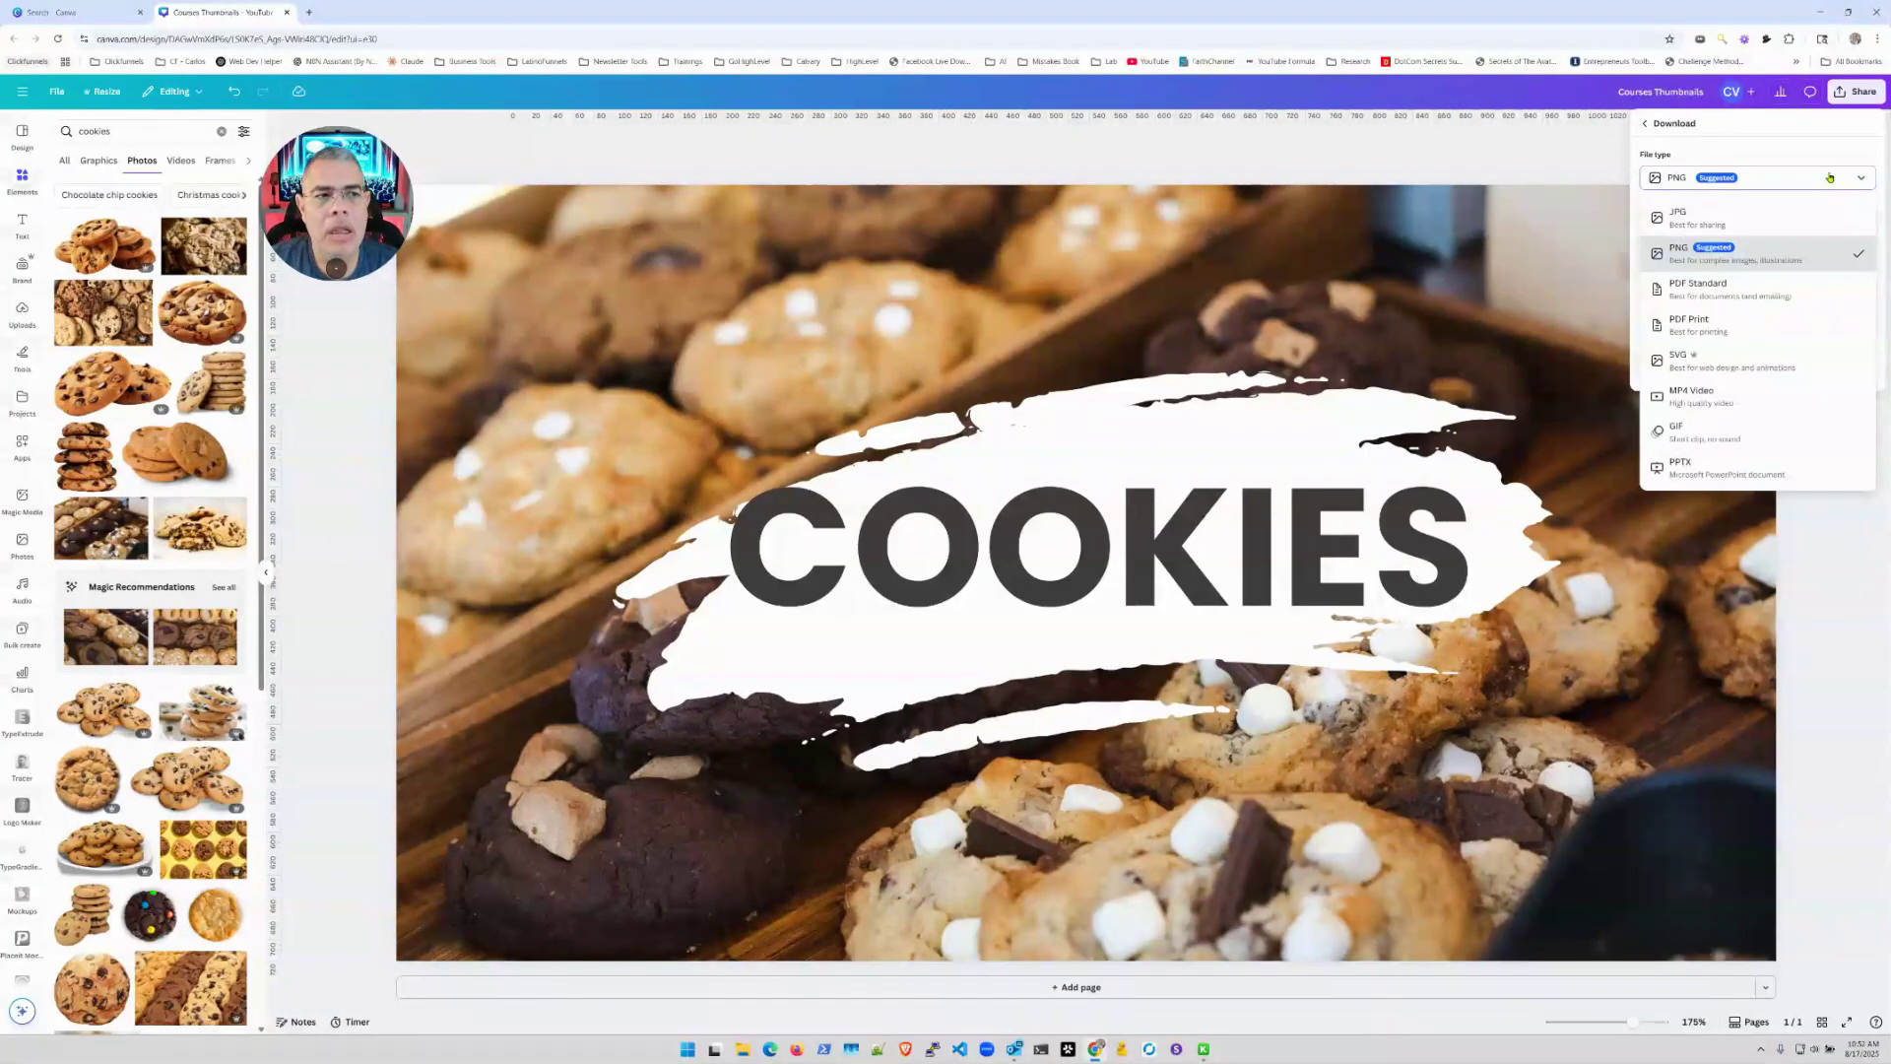
{"action": "left_click", "coordinate": [1686, 219]}
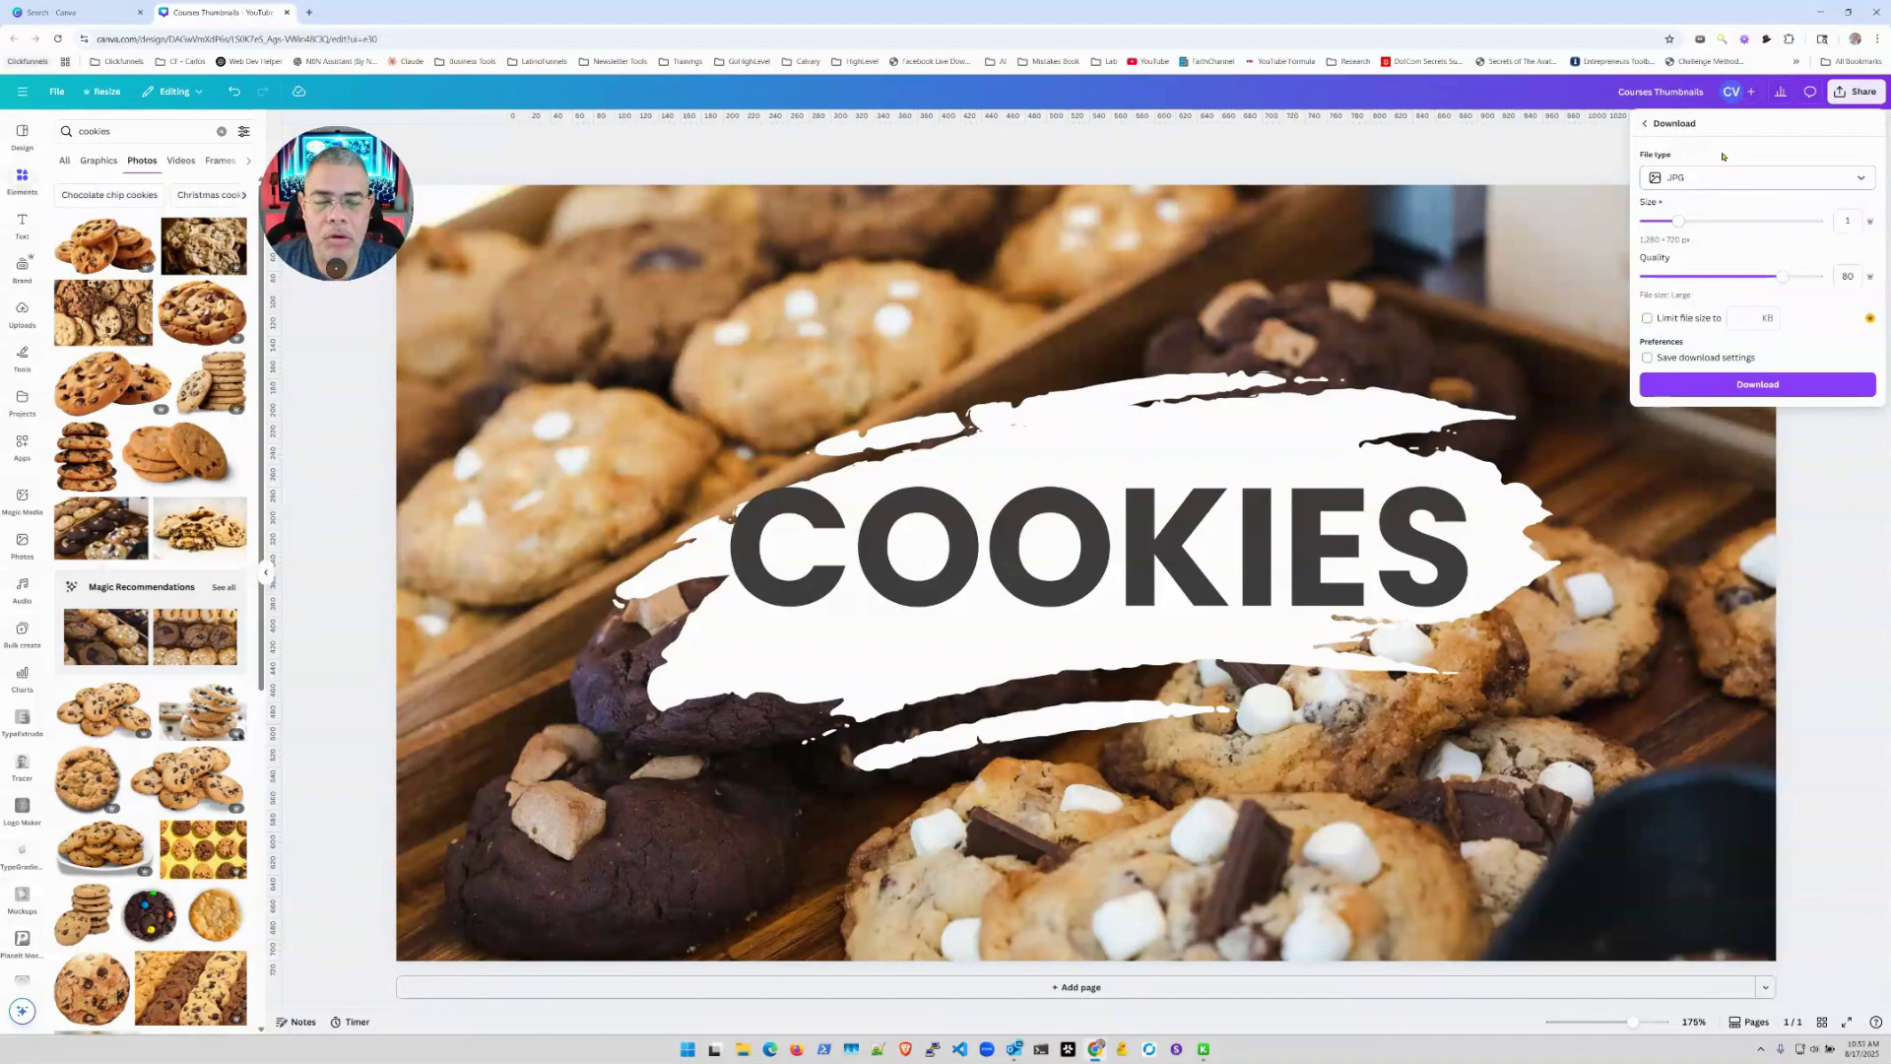
- Download the thumbnail and save it as Courses Thumbnails.jpg in the Downloads folder
{"action": "left_click", "coordinate": [1762, 385]}
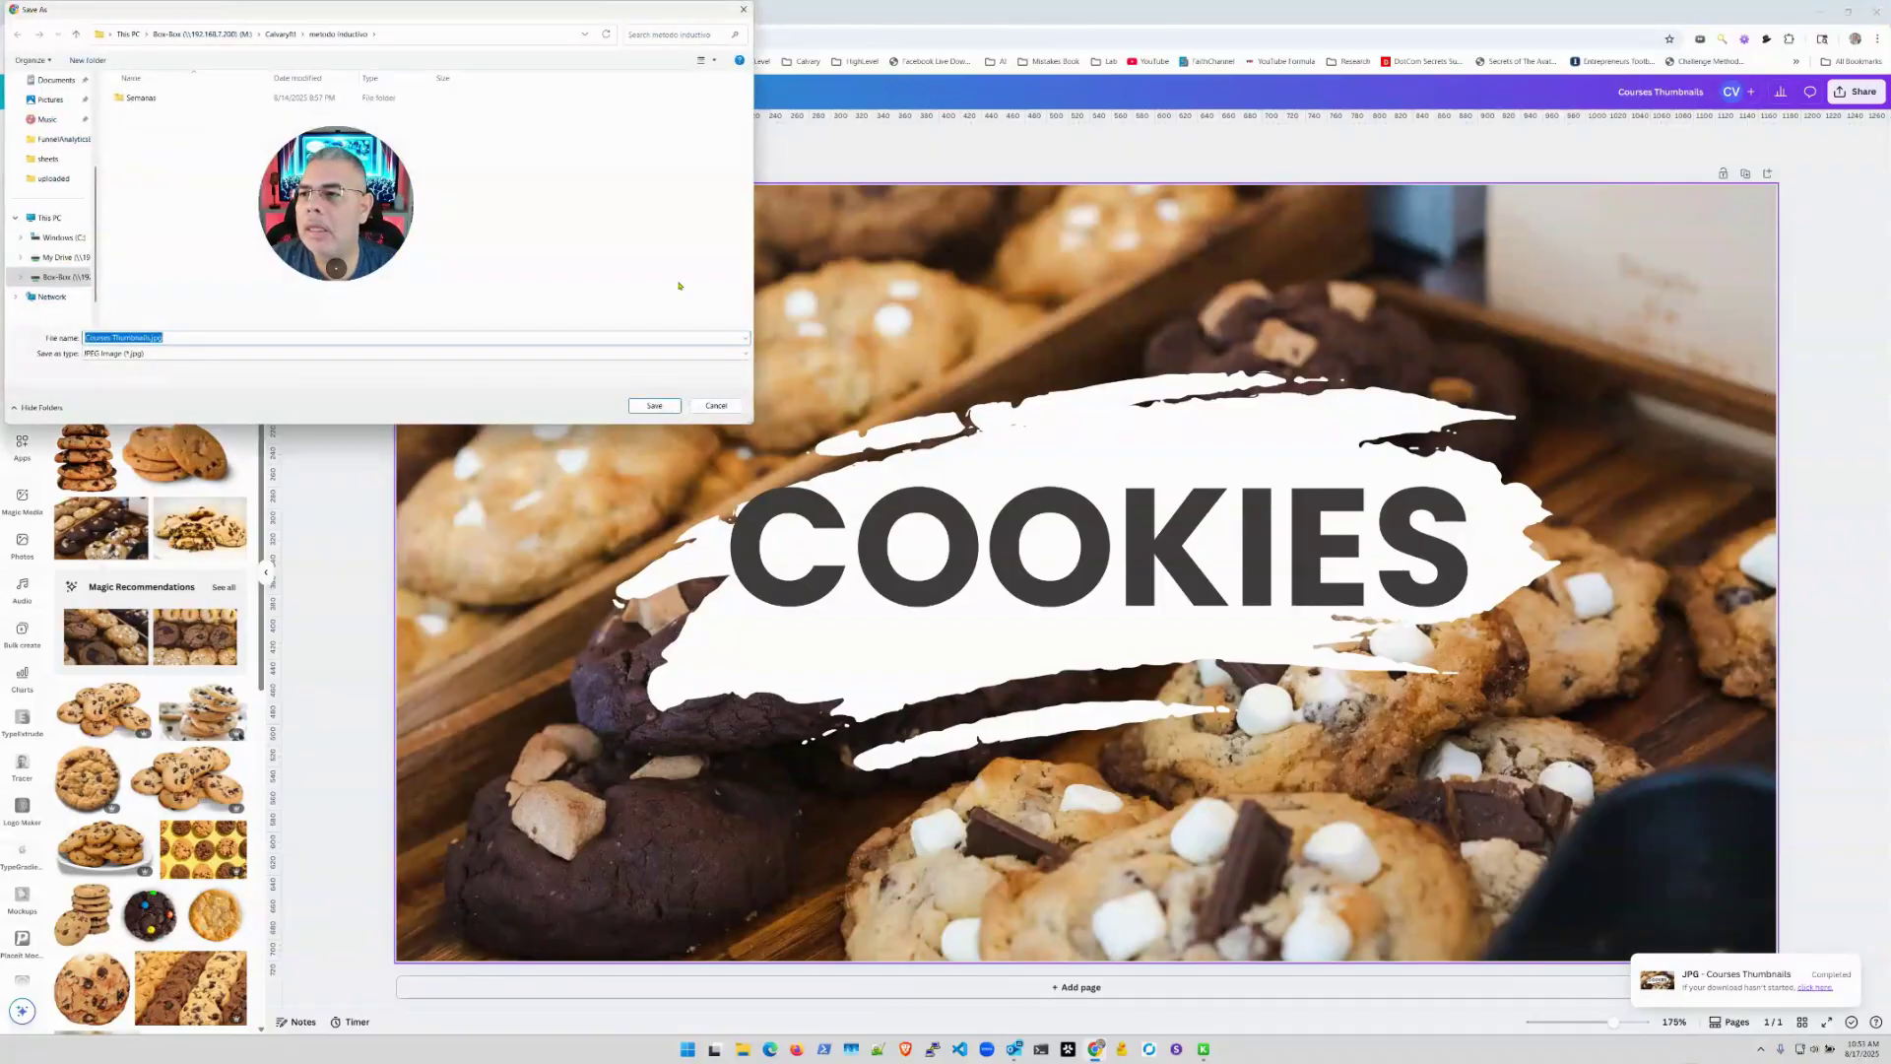
{"action": "scroll", "coordinate": [87, 96], "scroll_direction": "up", "scroll_amount": 3}
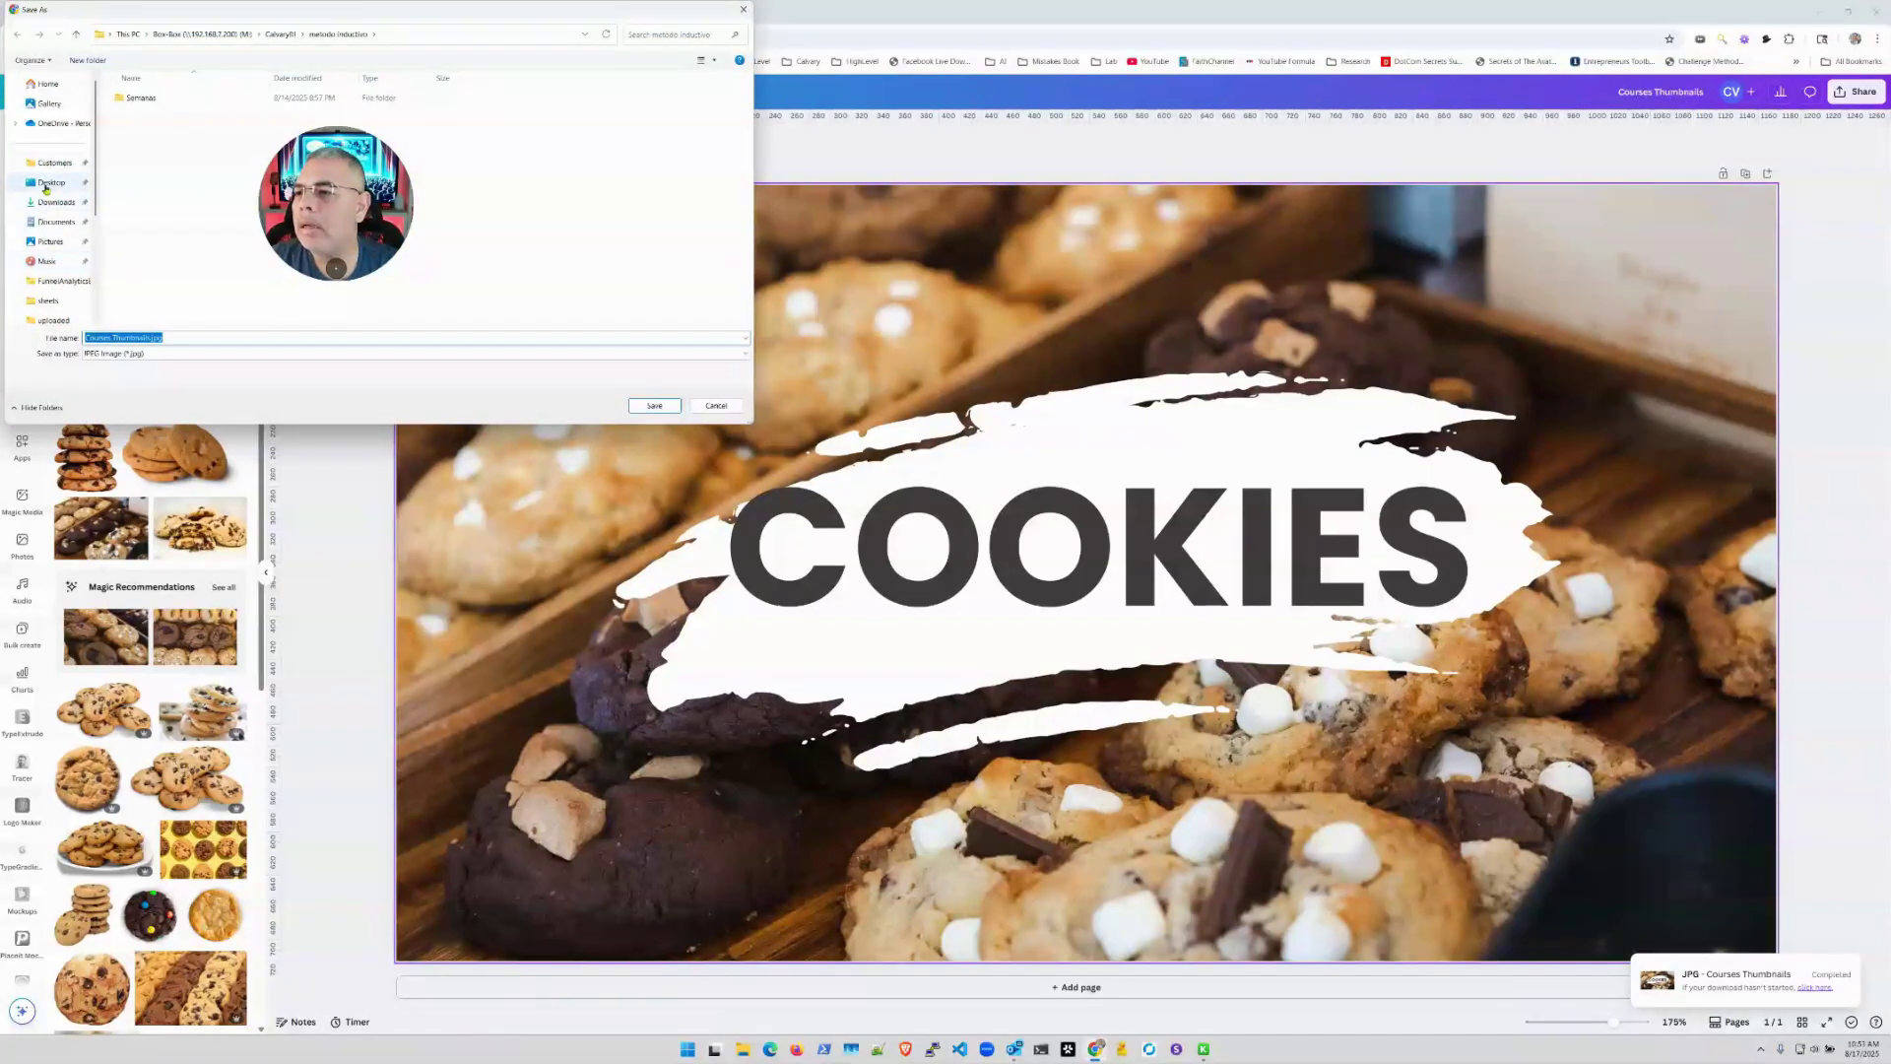
{"action": "left_click", "coordinate": [57, 202]}
{"action": "left_click", "coordinate": [654, 405]}
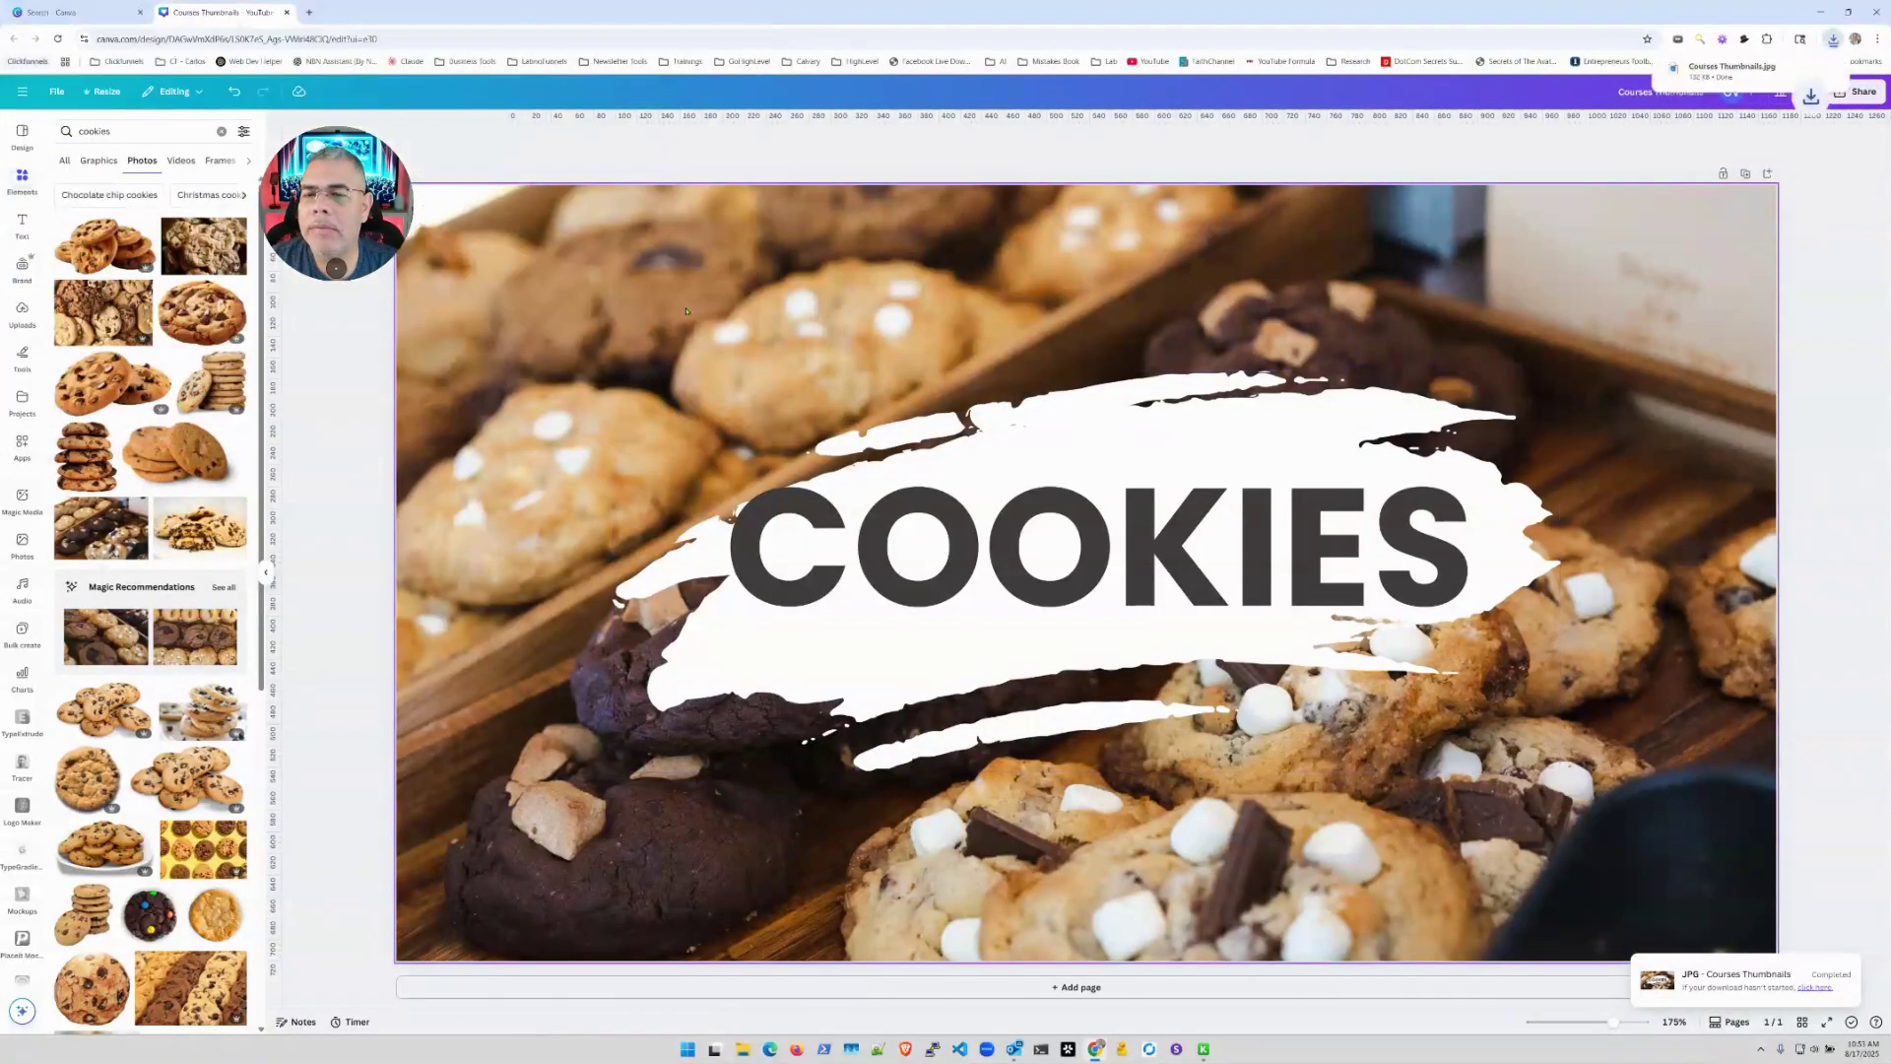
- Open the downloaded Courses Thumbnails.jpg to check the exported image, and close the image viewer
{"action": "mouse_move", "coordinate": [1811, 72]}
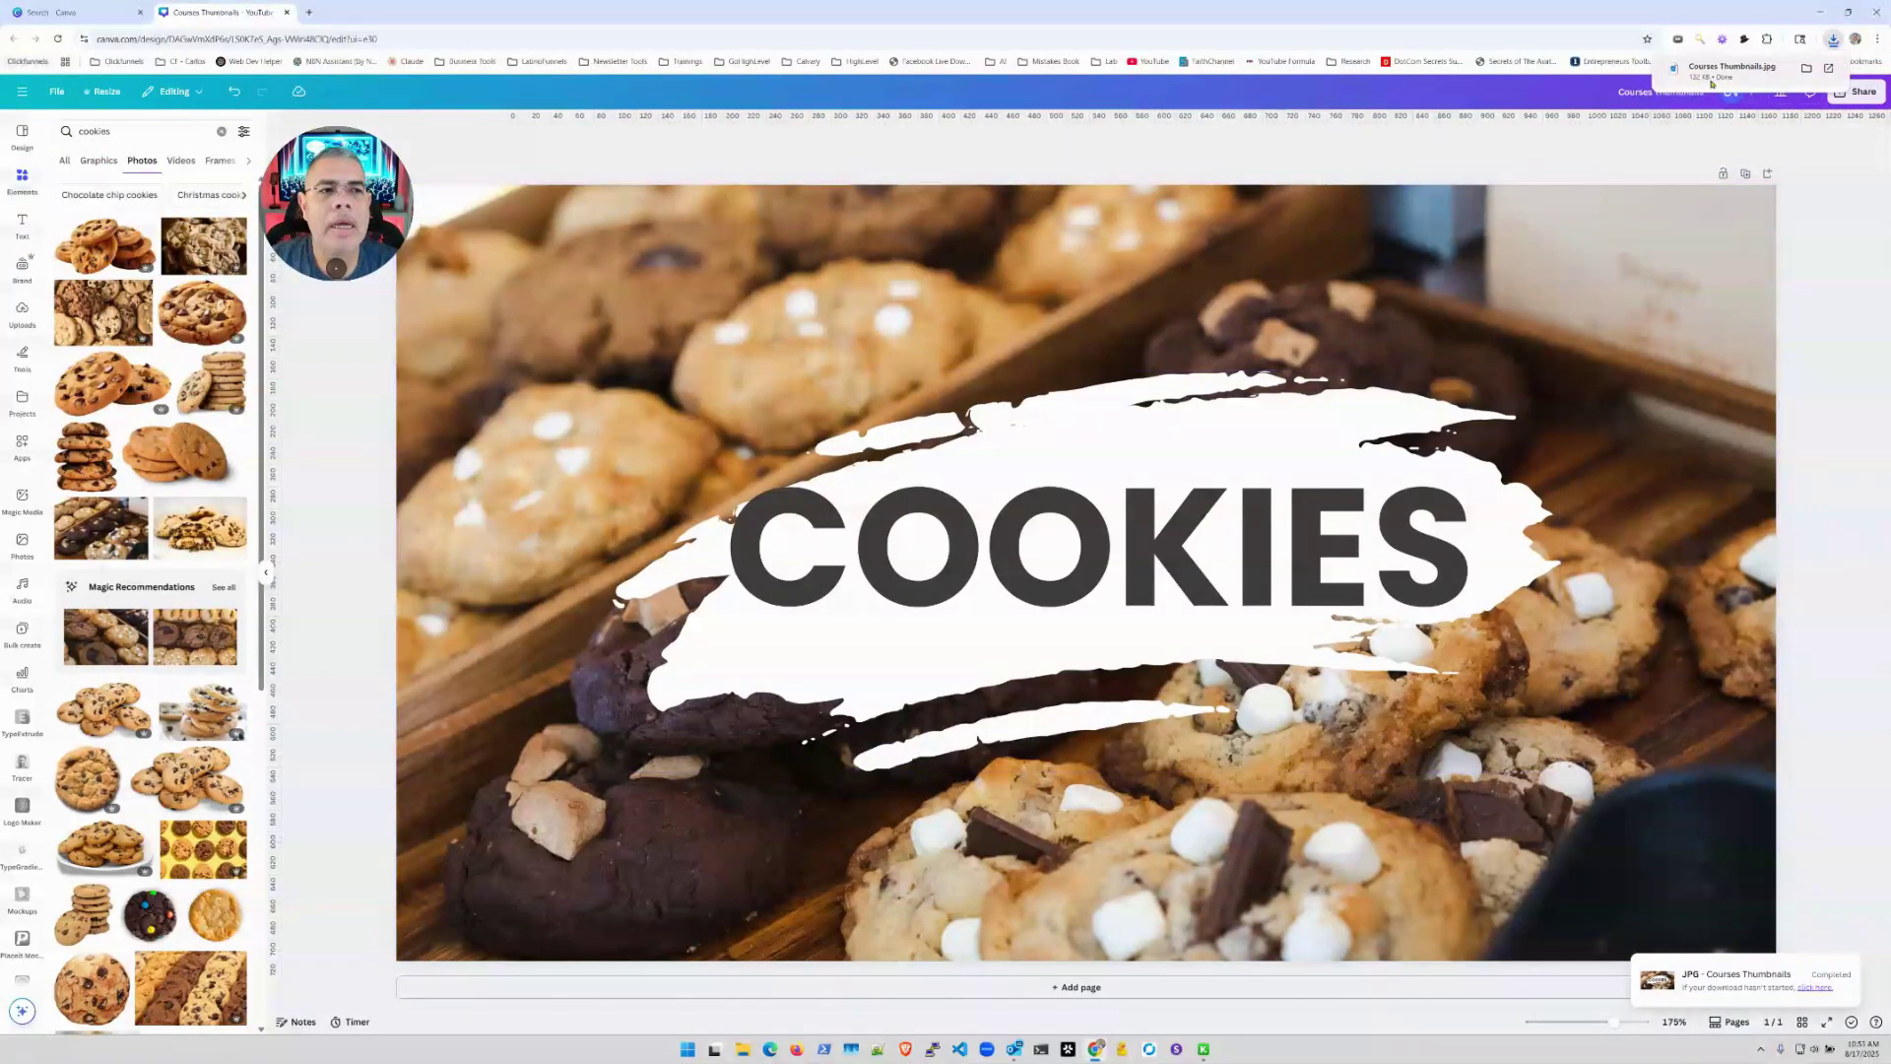
{"action": "left_click", "coordinate": [1828, 69]}
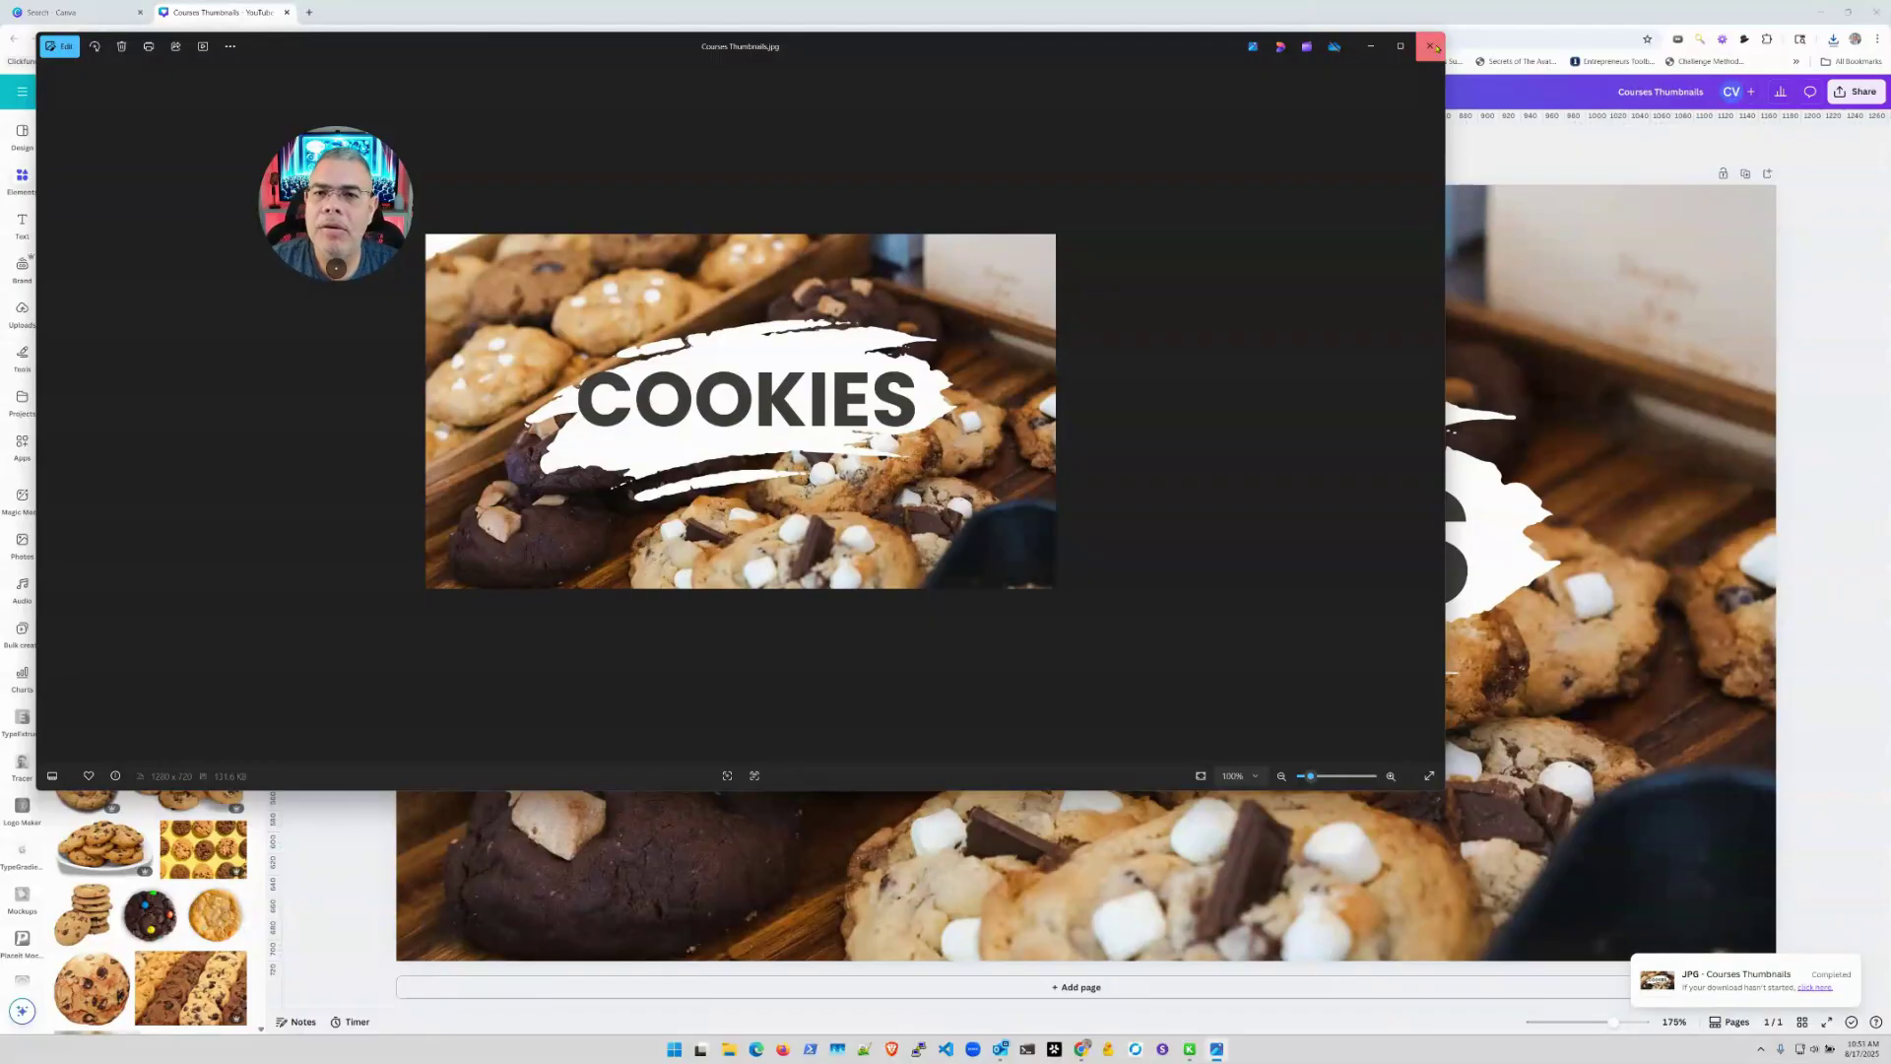
{"action": "left_click", "coordinate": [1434, 46]}
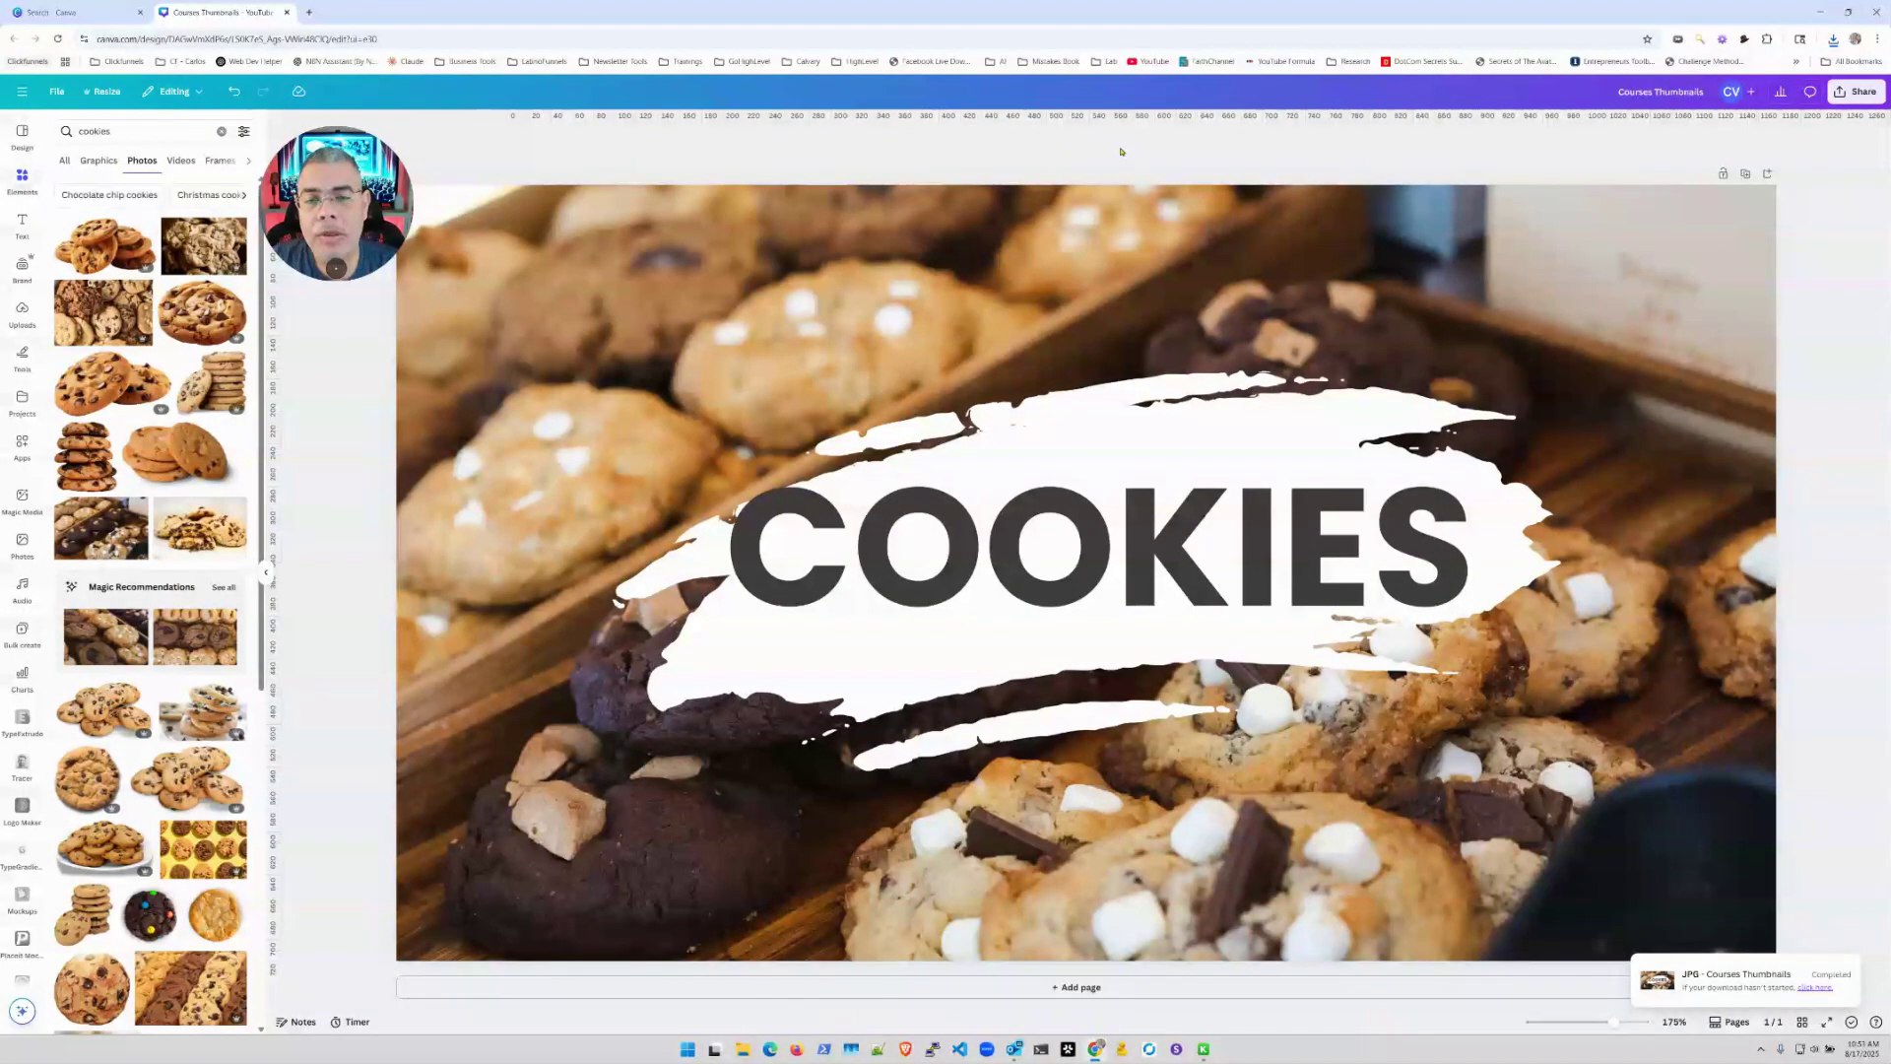